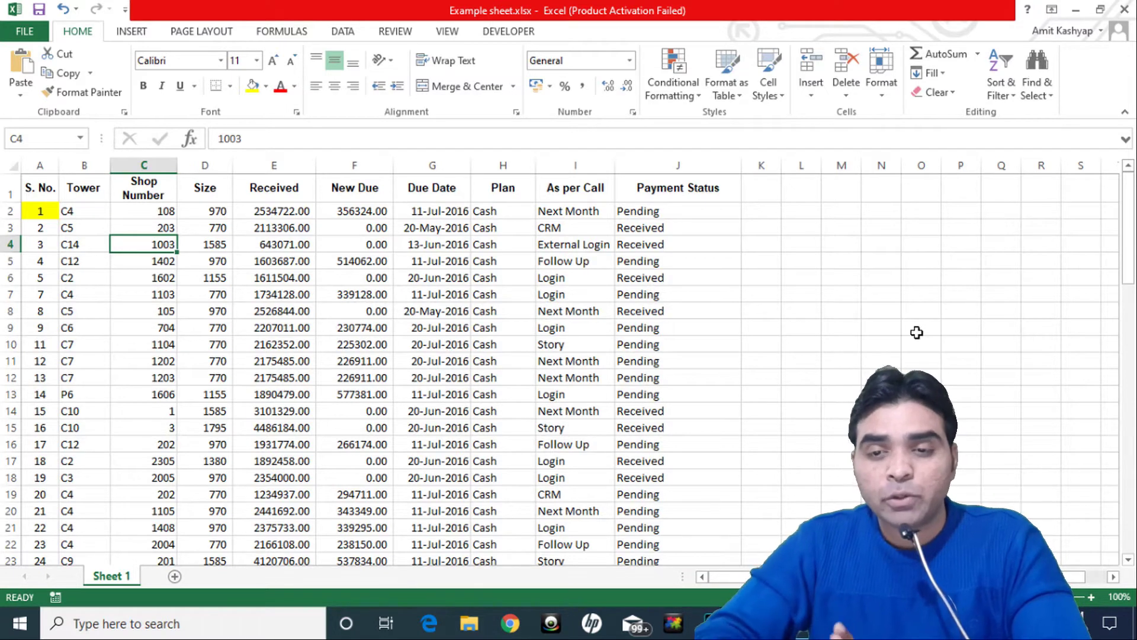
Walk the header row from S. No. in A1 across to the first Payment Status value
left_click(77, 259)
key("Left")
key("Up")
key("Up")
key("Up")
key("Up")
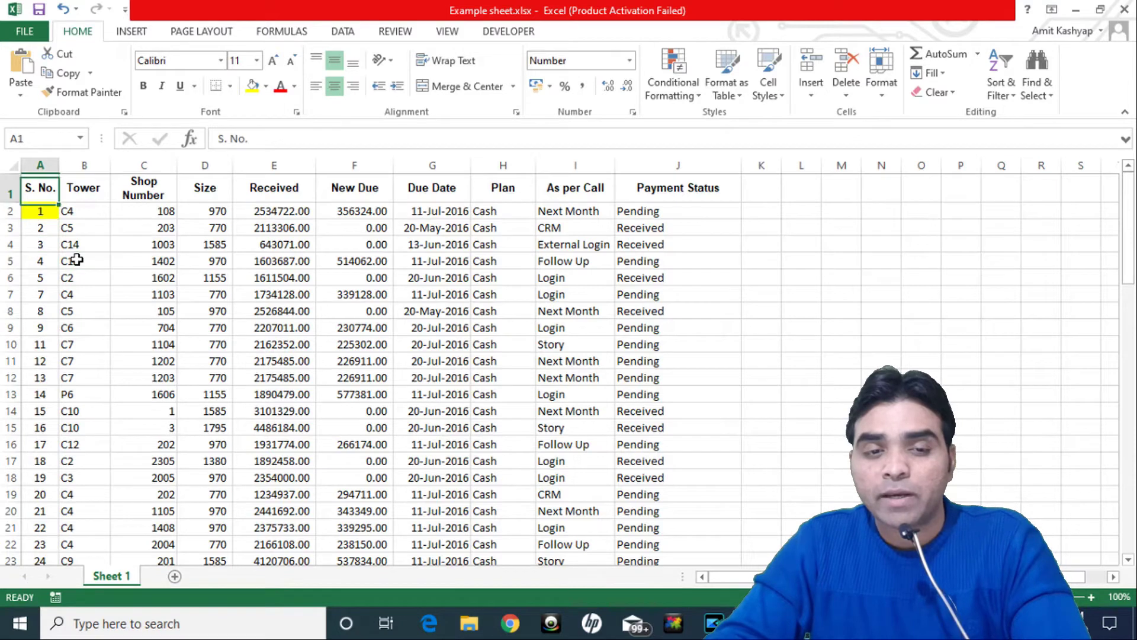
key("Right")
key("Right")
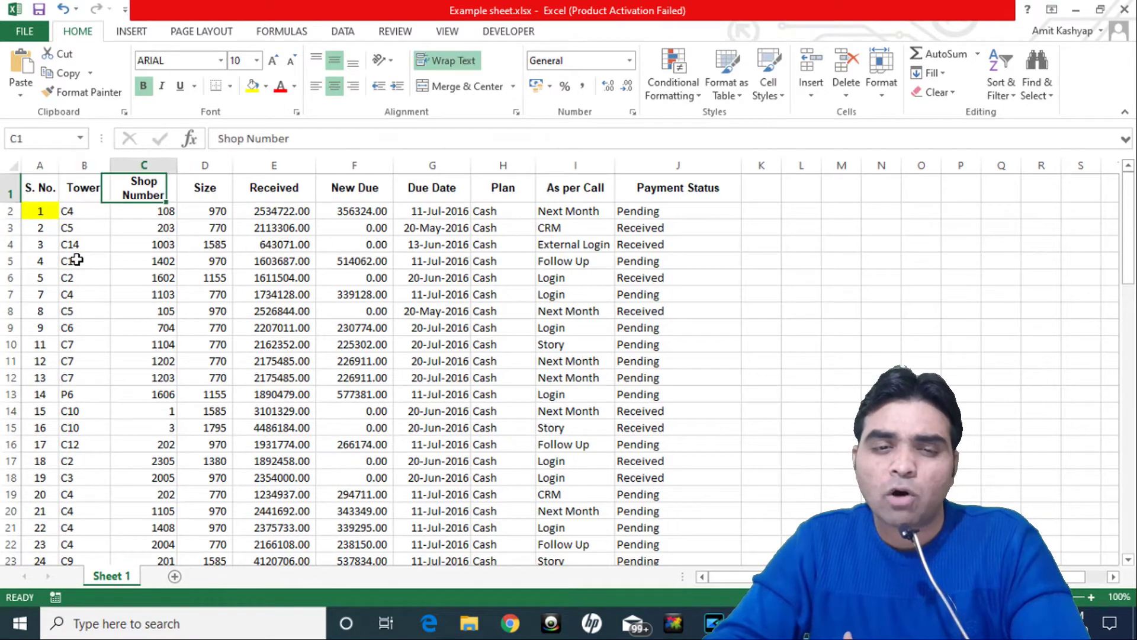
key("Right")
key("Right")
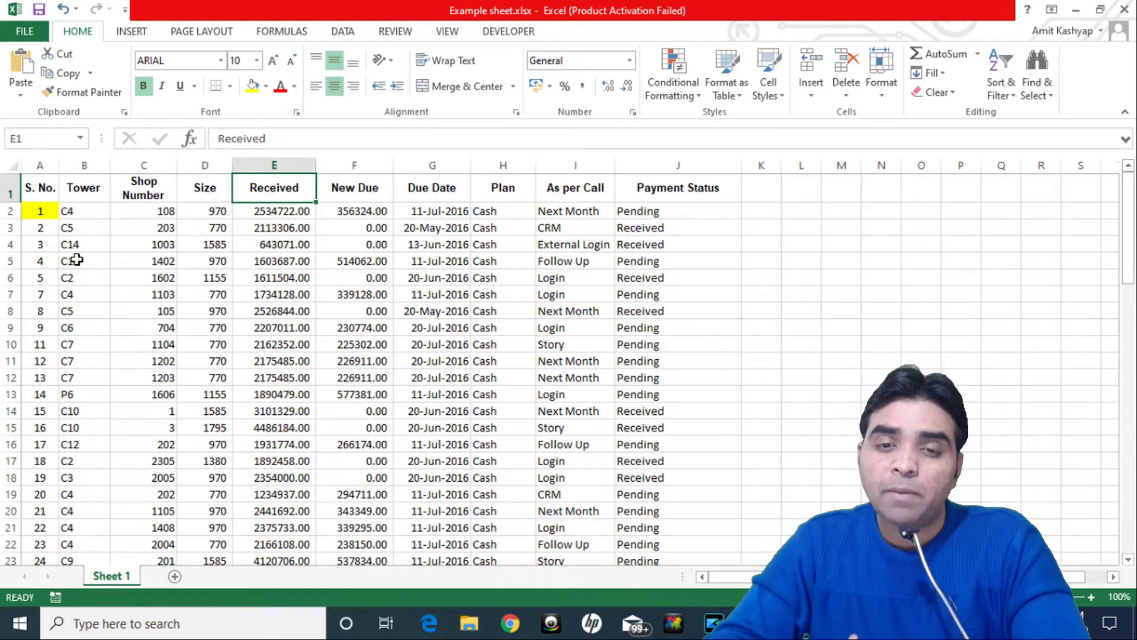
key("Right")
key("Right")
key("Right")
key("Left")
key("Left")
key("Right")
key("Right")
key("Right")
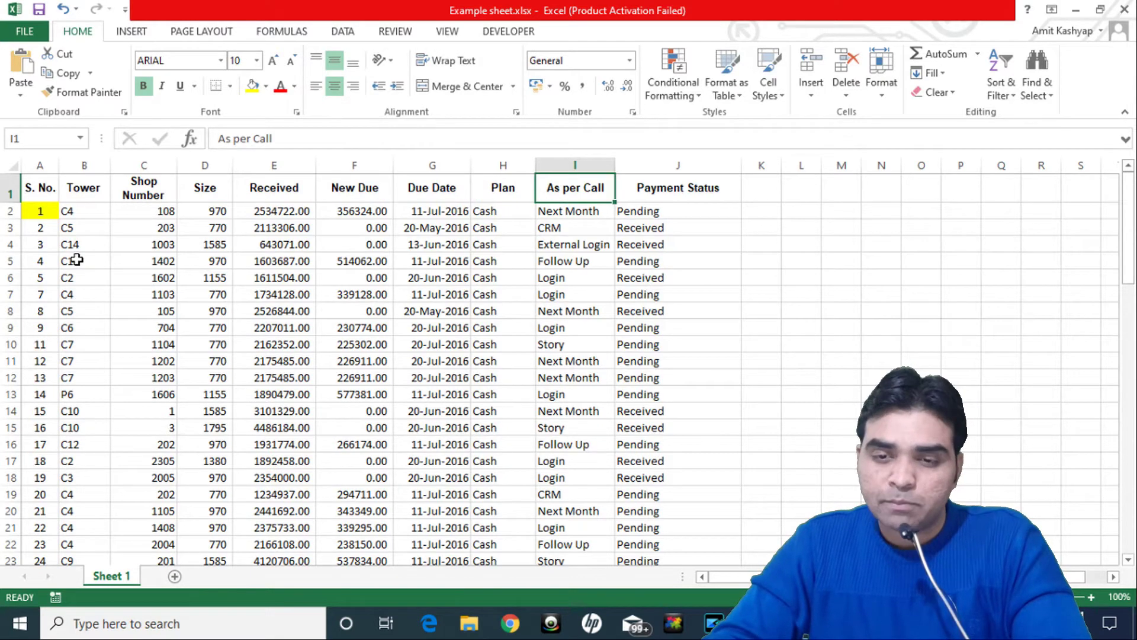
key("Right")
key("Down")
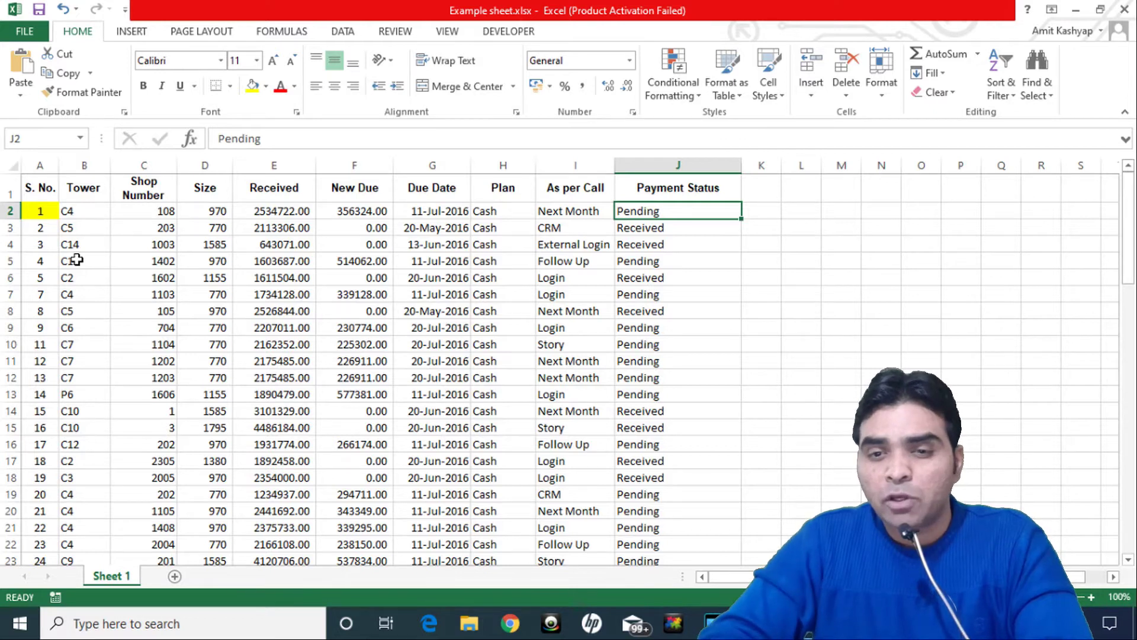
Zoom the sheet to 112%, then select the Tower header and arrow along the header row
mouse_move(1128, 207)
left_mouse_down()
mouse_move(1097, 513)
mouse_move(1113, 147)
left_mouse_up()
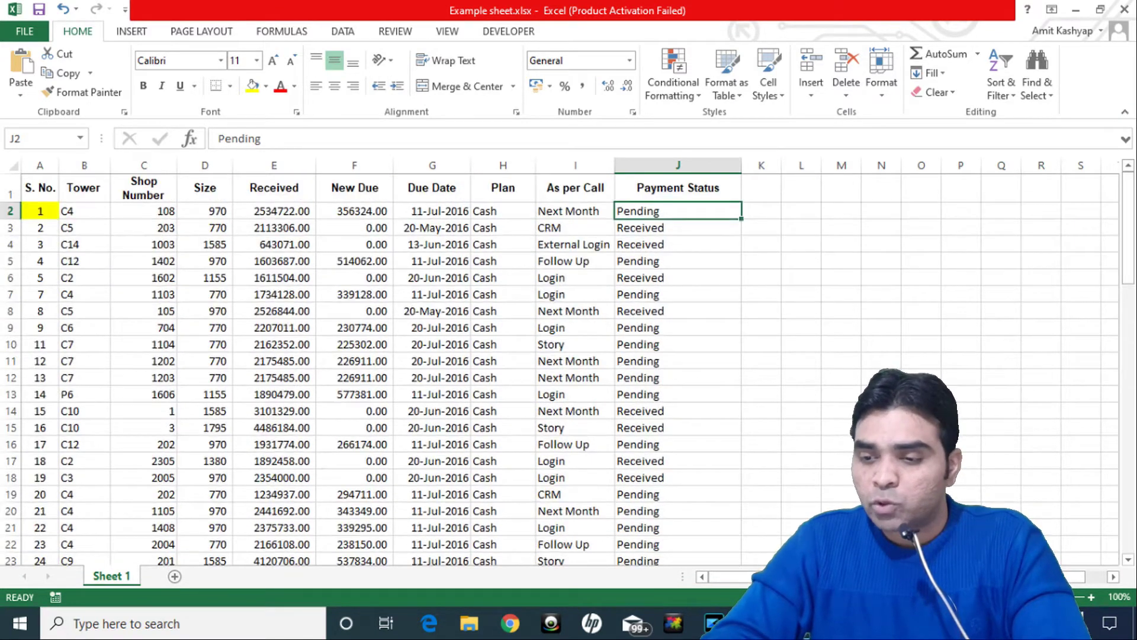
left_click_drag(1053, 597, 1056, 596)
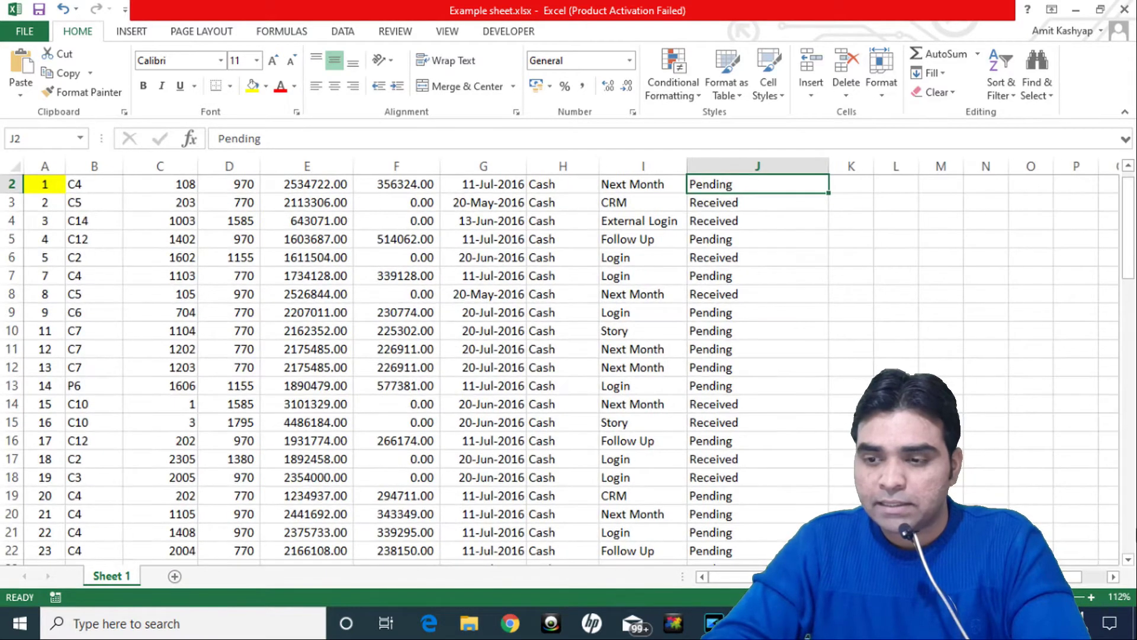
left_click_drag(1130, 276, 1129, 260)
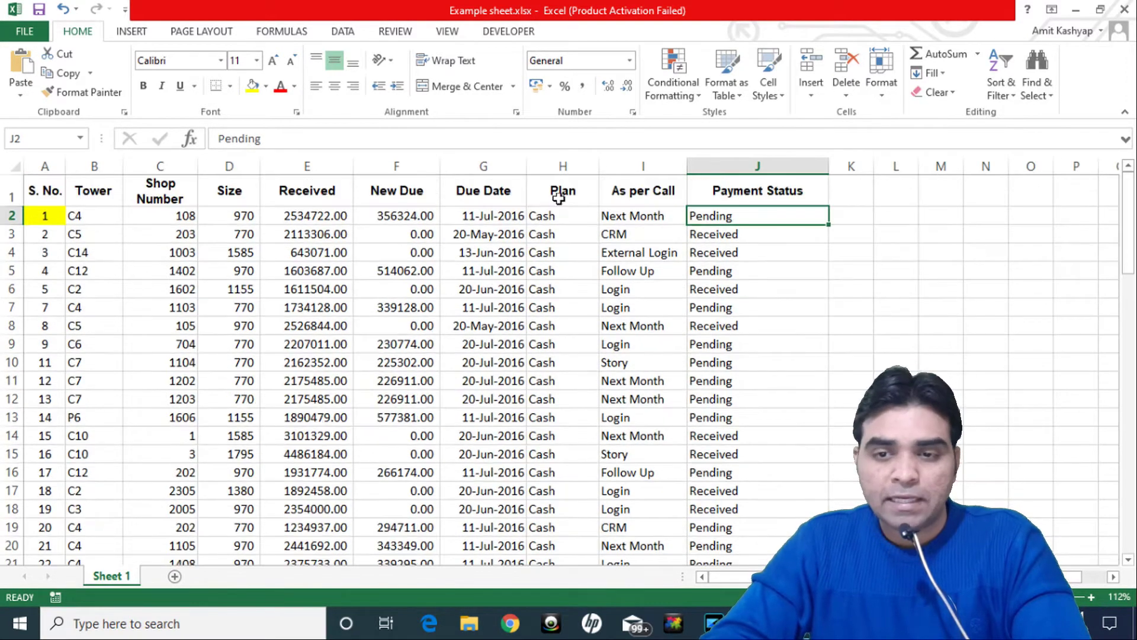
left_click(68, 191)
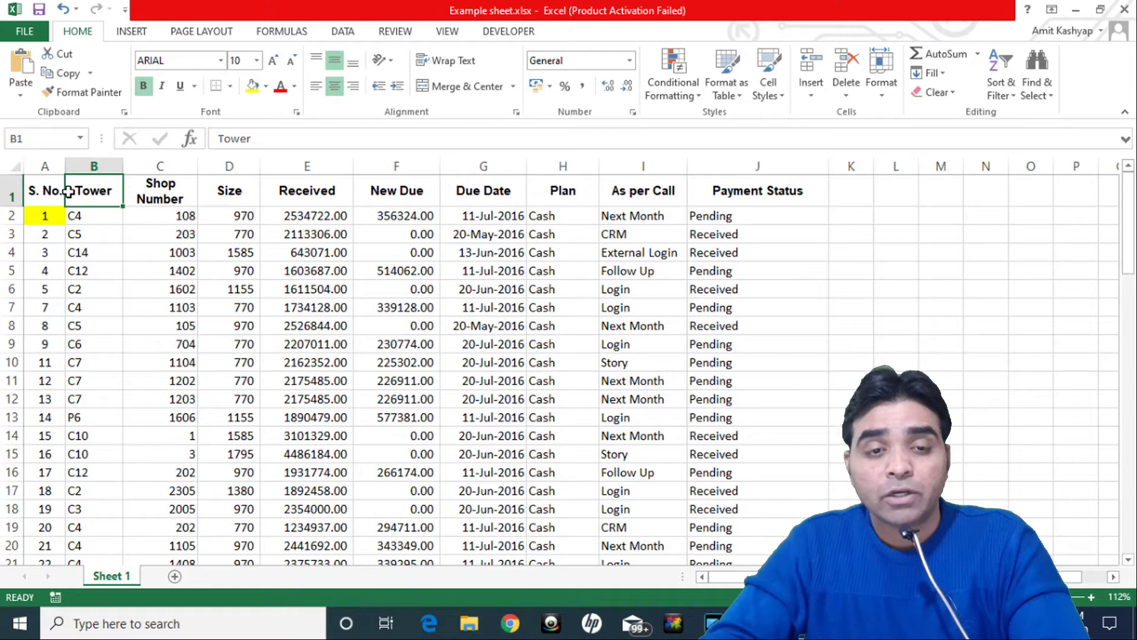
key("Left")
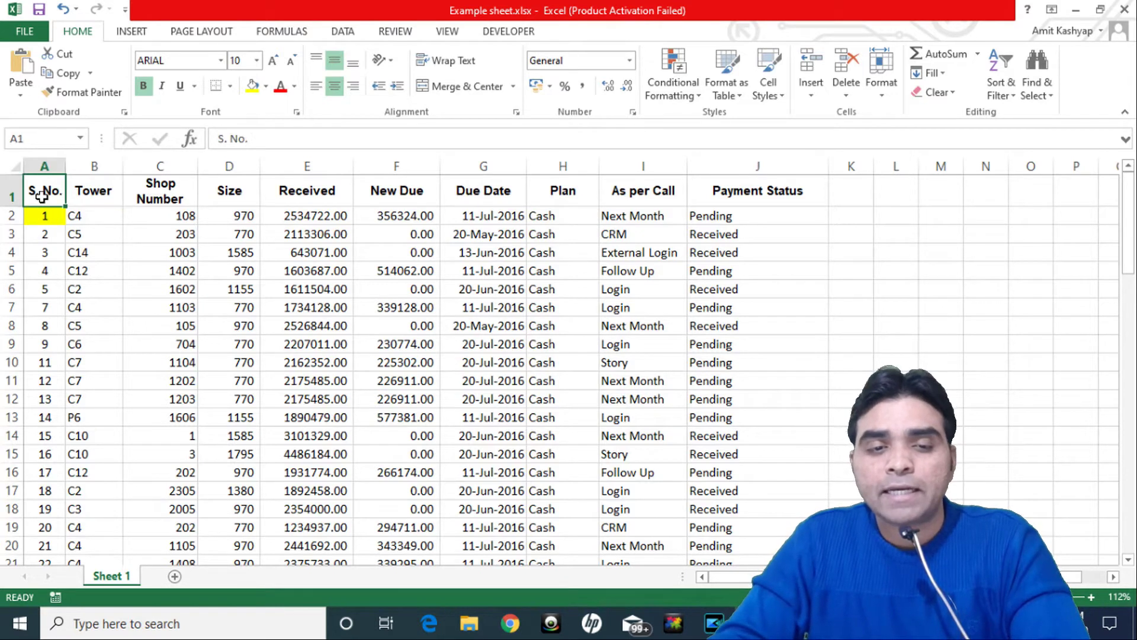
key("Right")
key("Right")
key("Right")
key("Right")
key("Right")
key("Right")
key("Right")
key("Right")
key("Right")
key("Right")
key("Left")
key("Left")
key("Left")
key("Left")
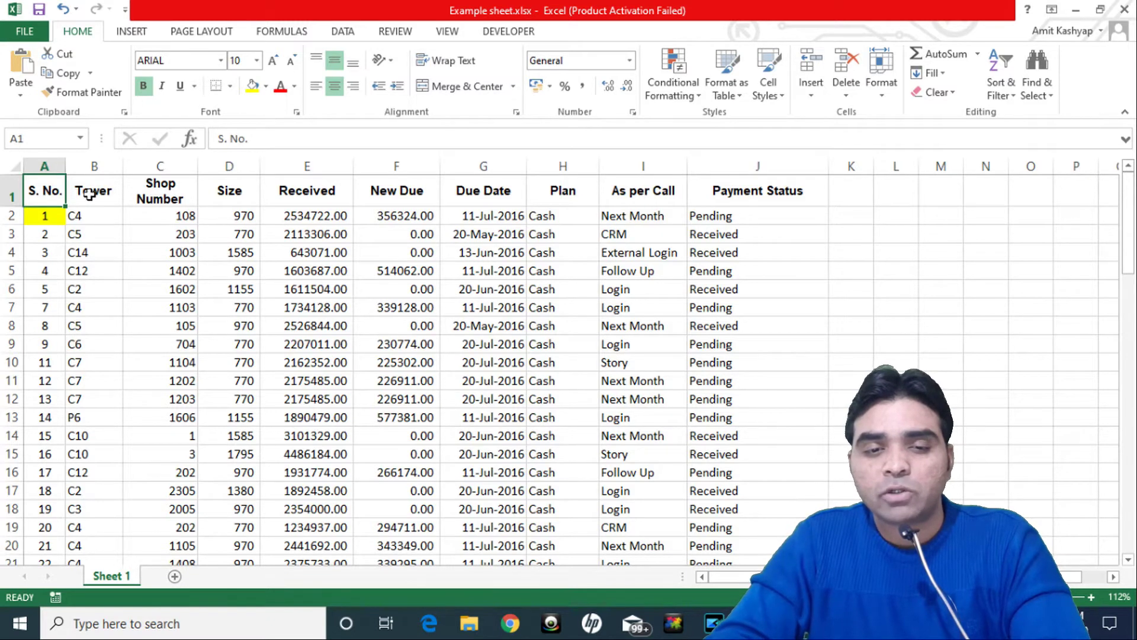
left_click(95, 195)
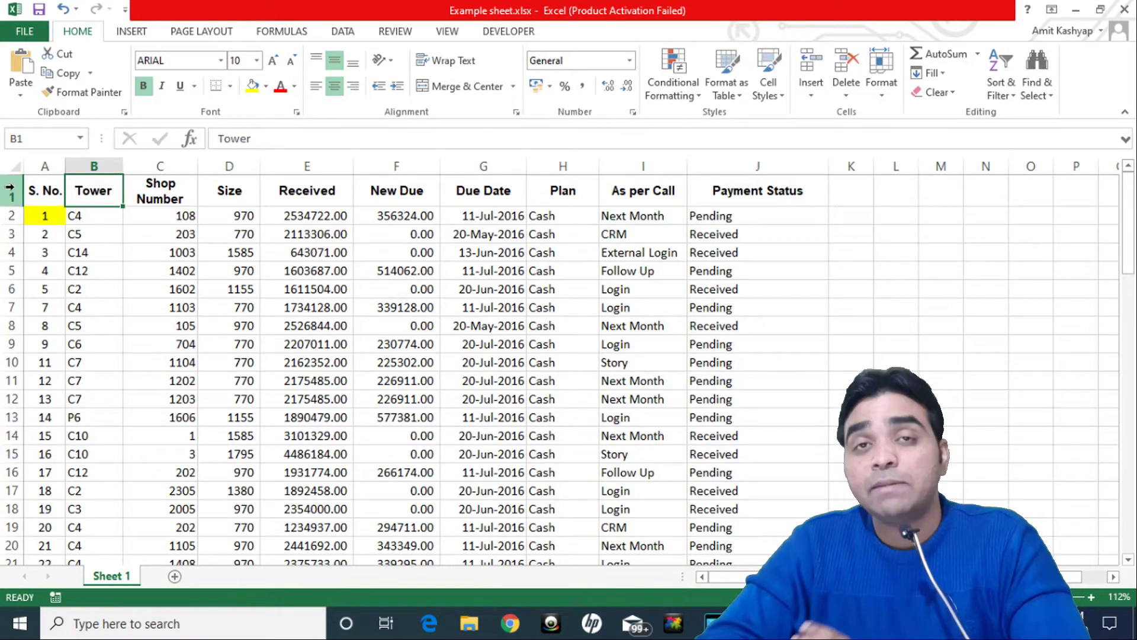
Select row 1 and apply Sort & Filter > Filter so every header gets a drop-down
left_click(9, 187)
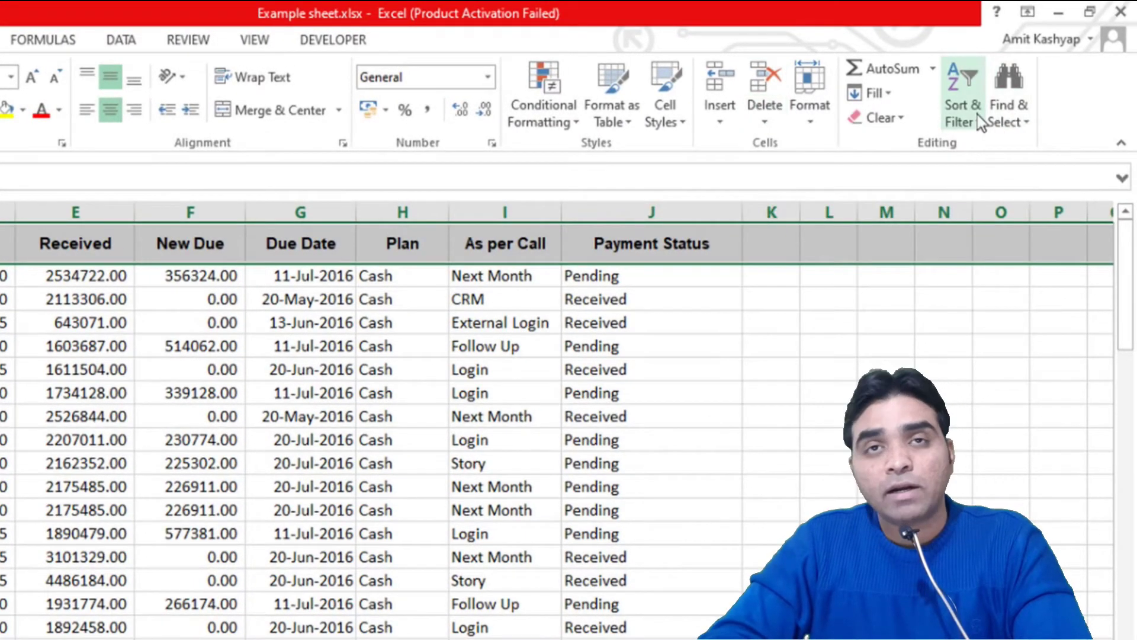
left_click(980, 122)
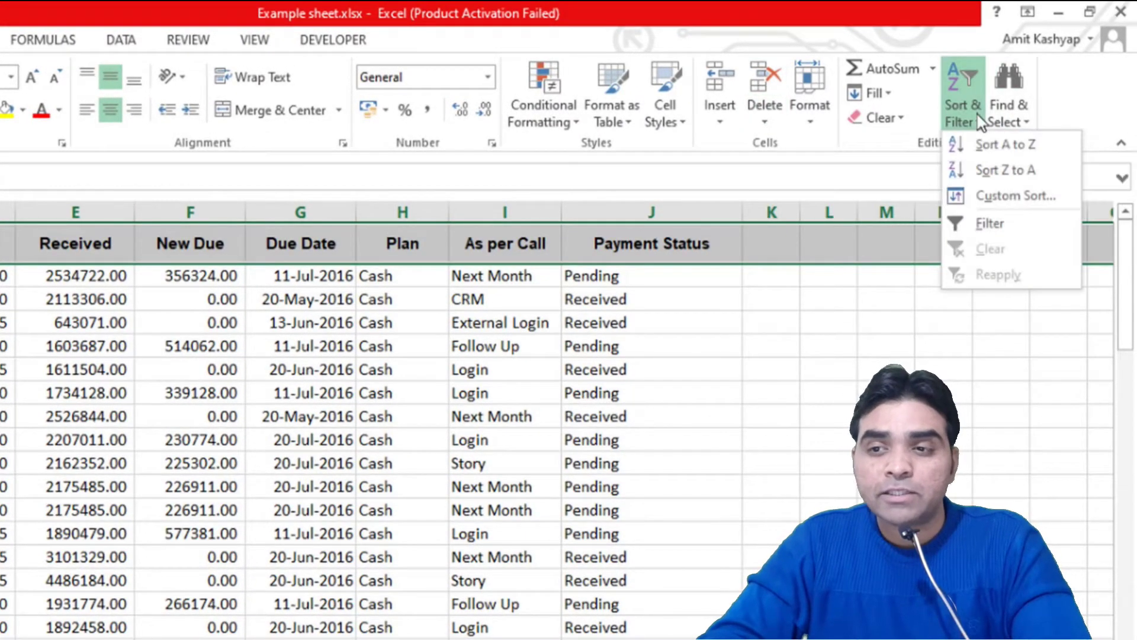
left_click(990, 224)
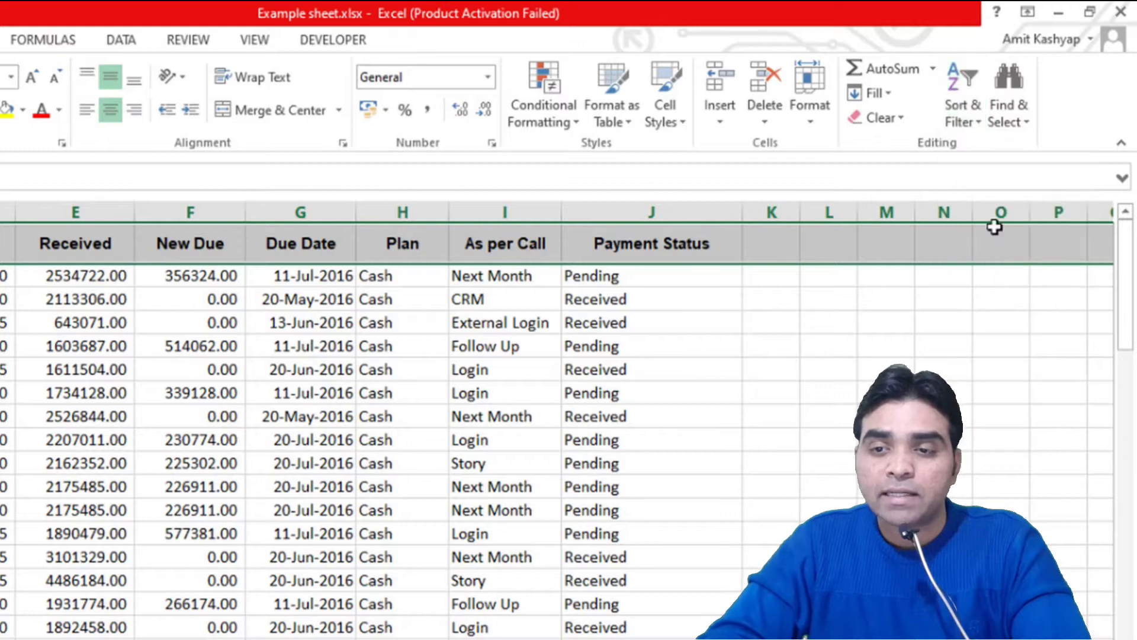
left_click(662, 332)
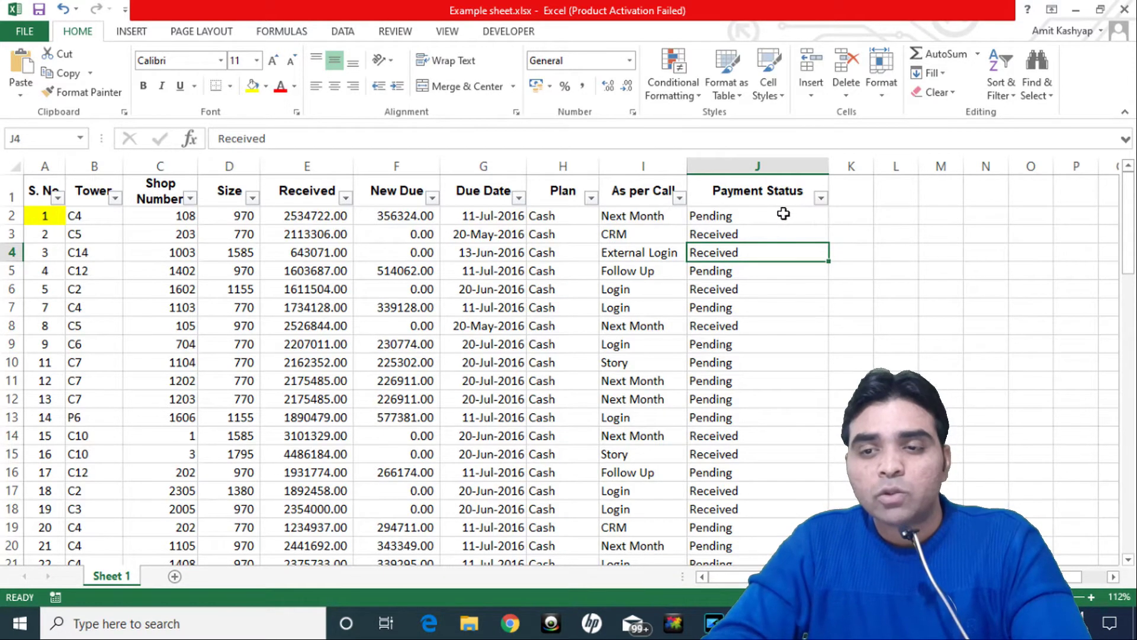
left_click(821, 197)
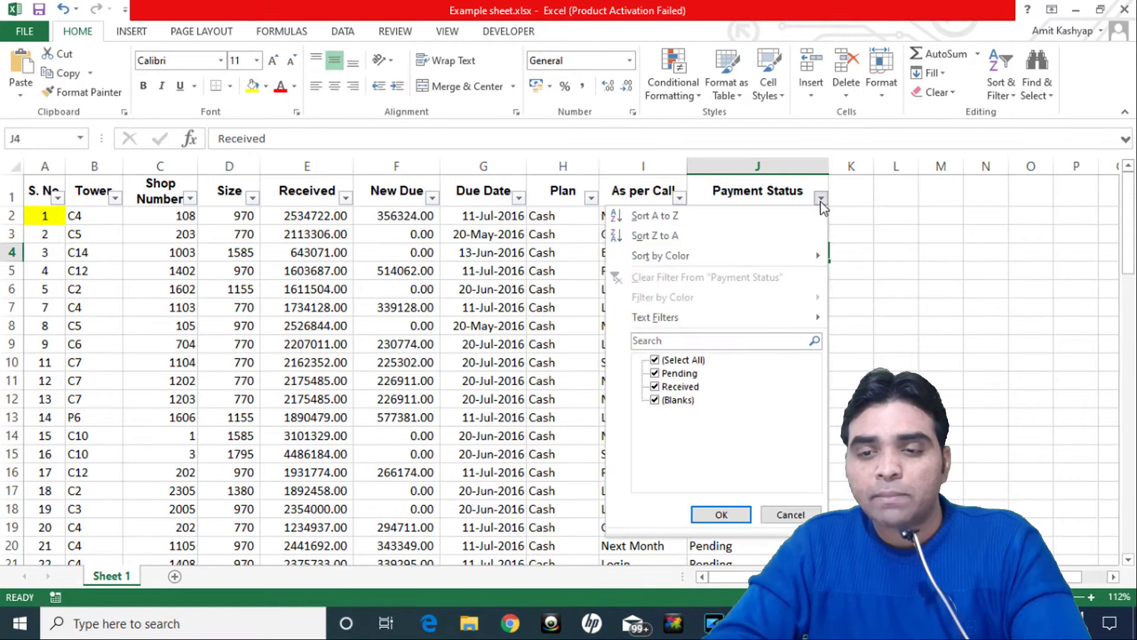
left_click(721, 513)
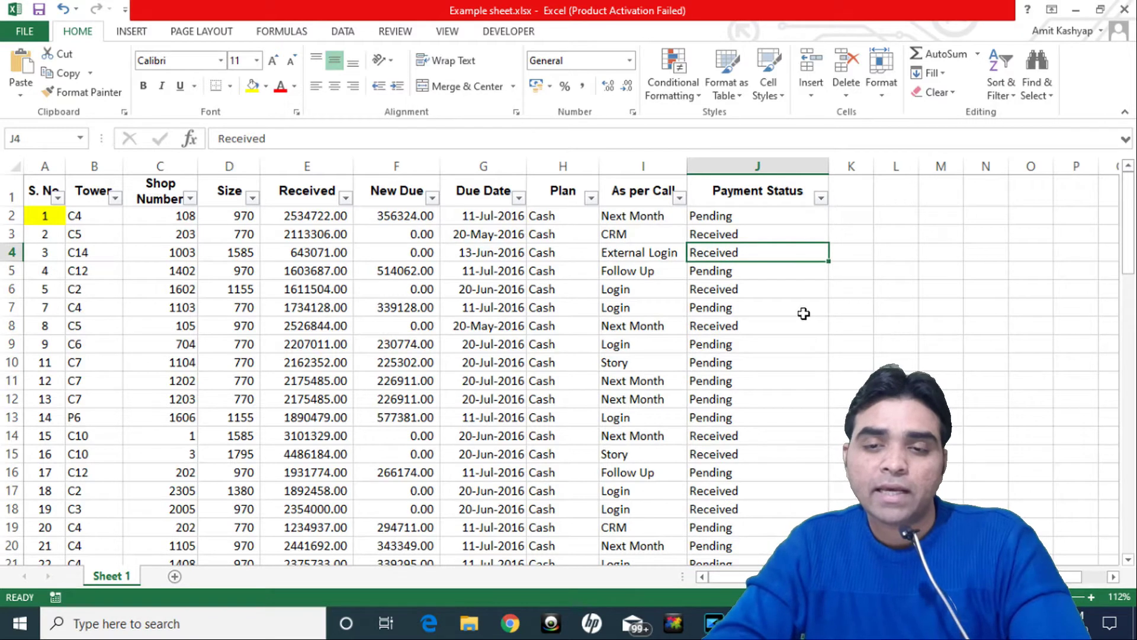
left_click(779, 197)
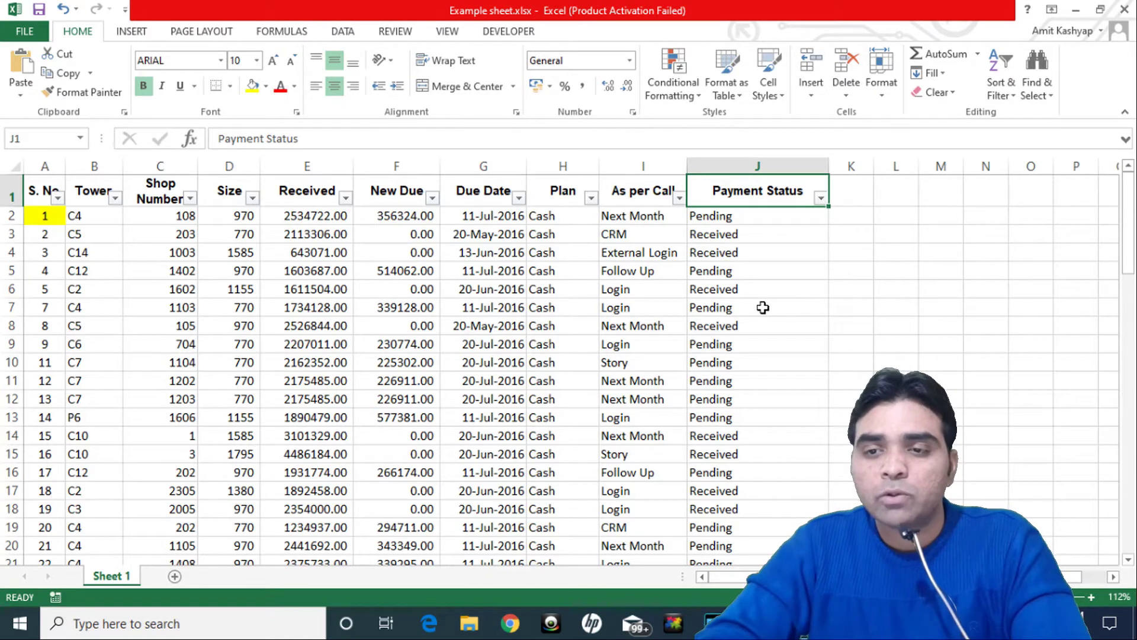
Filter Payment Status to only Pending, showing 48 of 77 records
left_click(821, 200)
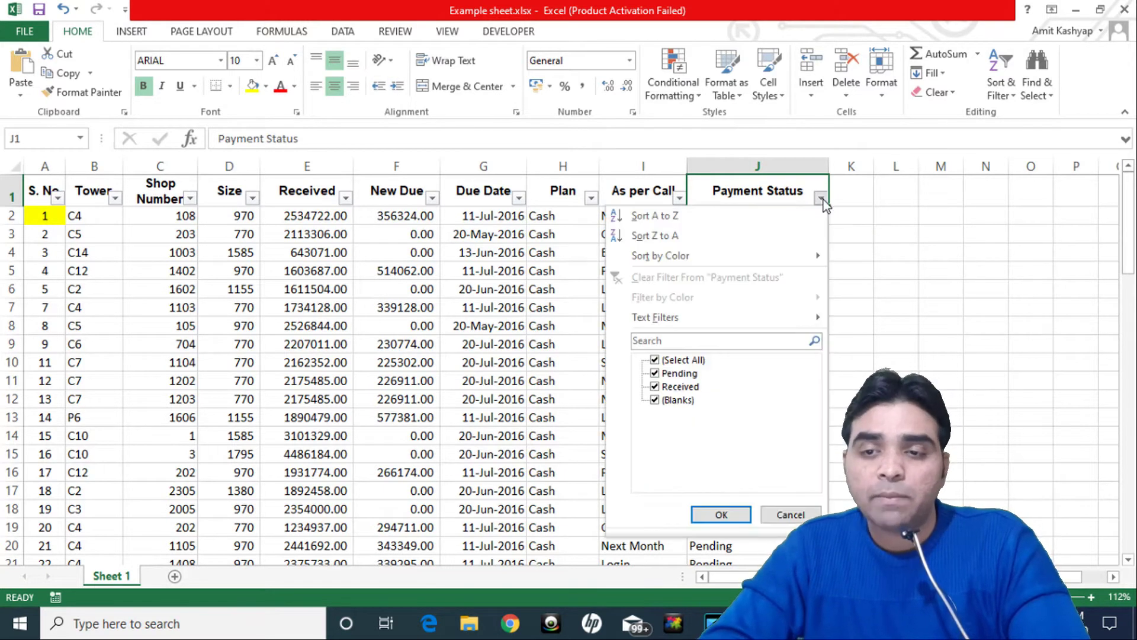
left_click(655, 360)
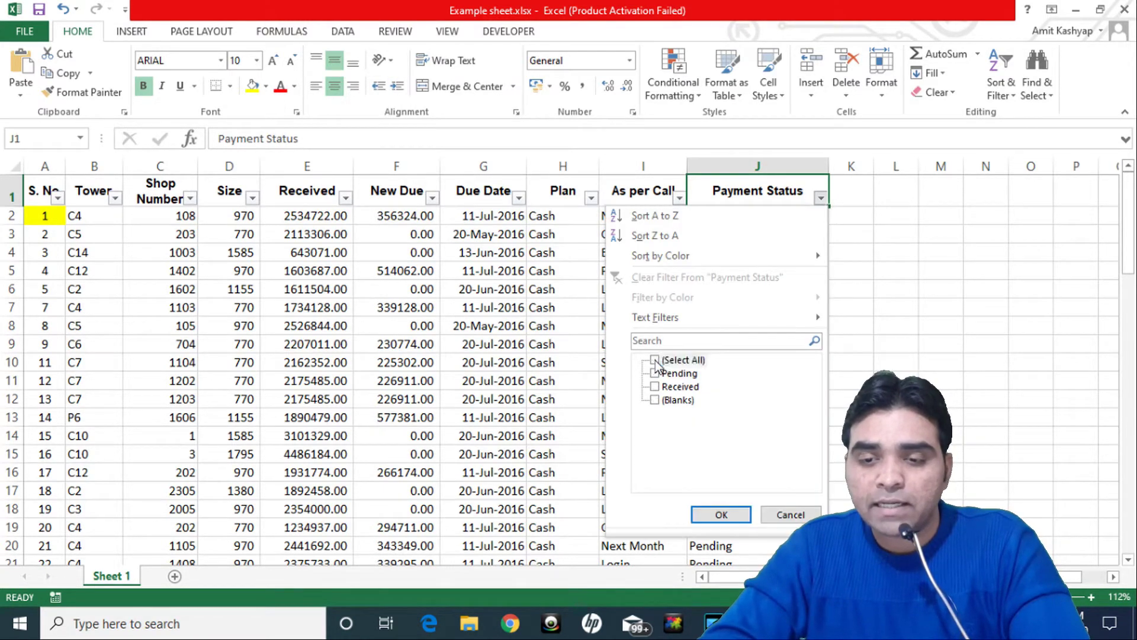
left_click(655, 374)
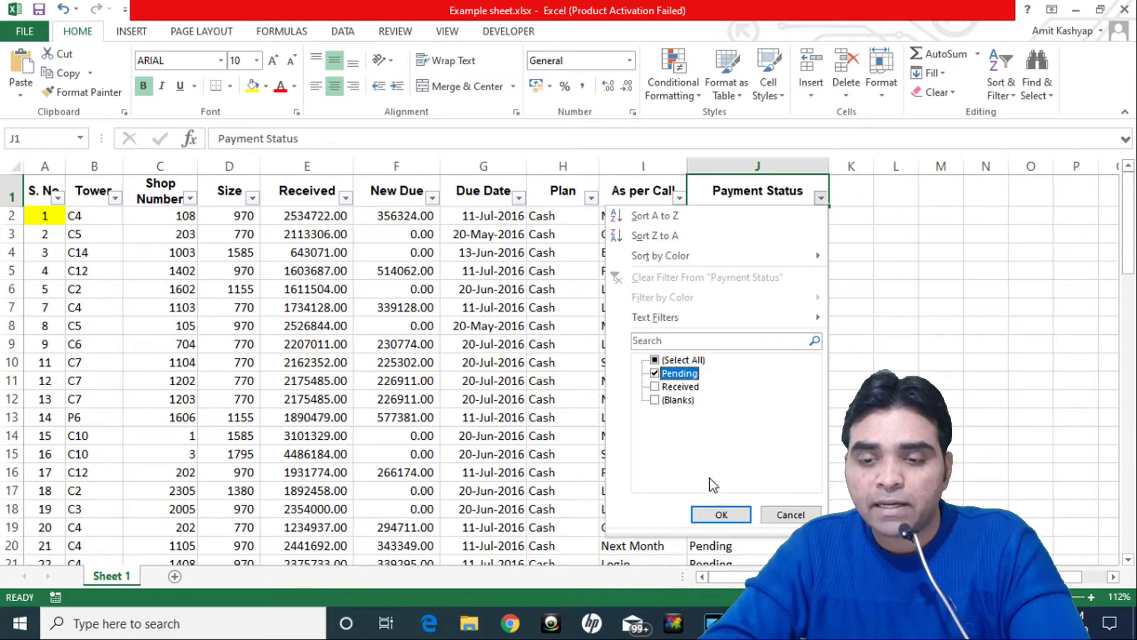
left_click(725, 514)
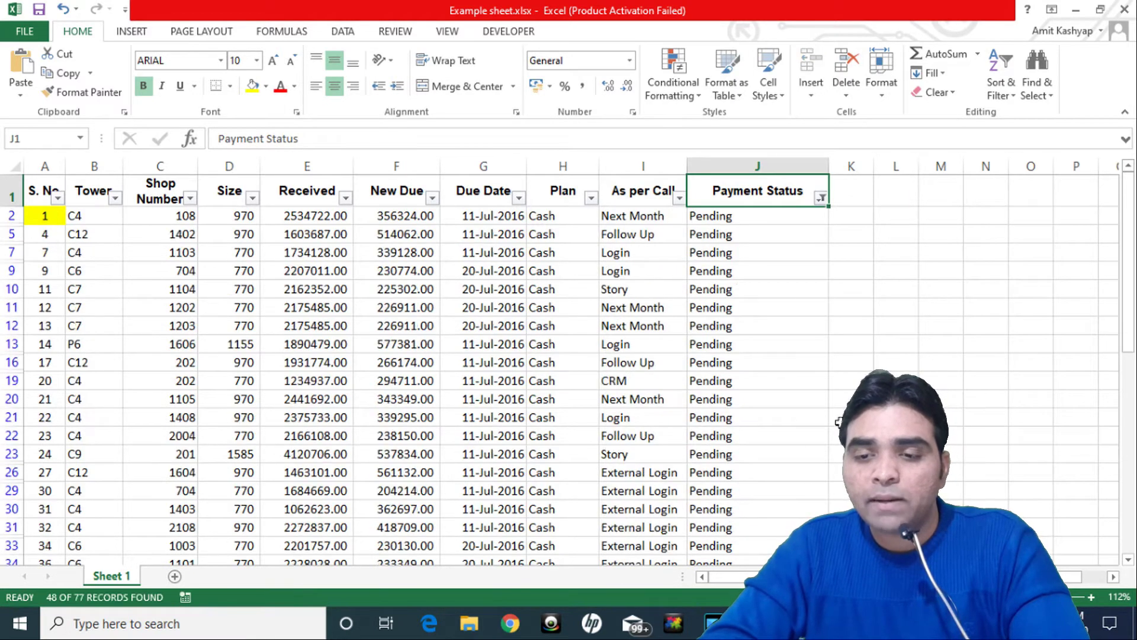
mouse_move(1128, 191)
left_mouse_down()
mouse_move(1121, 283)
mouse_move(1128, 183)
left_mouse_up()
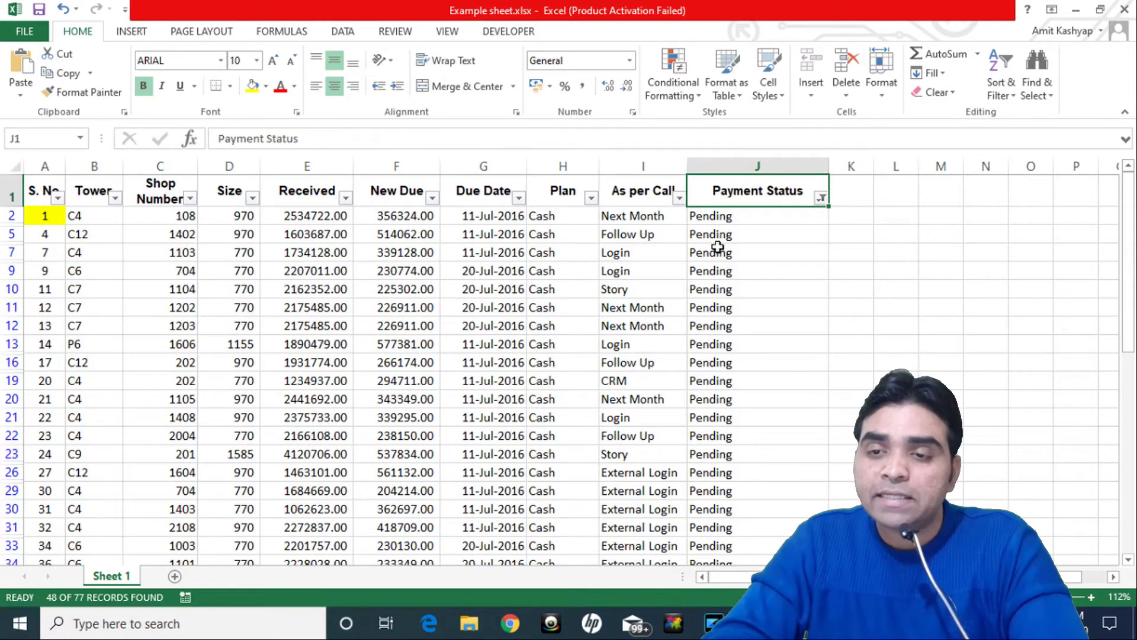
Re-tick (Select All) in the Payment Status filter so every row shows again
left_click(821, 199)
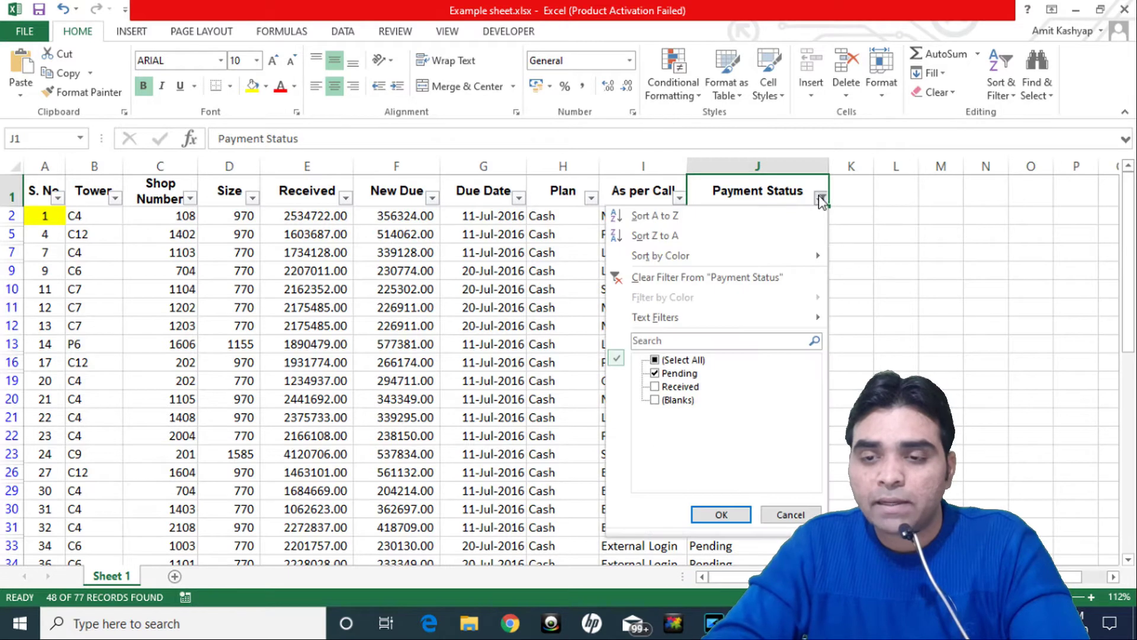
left_click(654, 360)
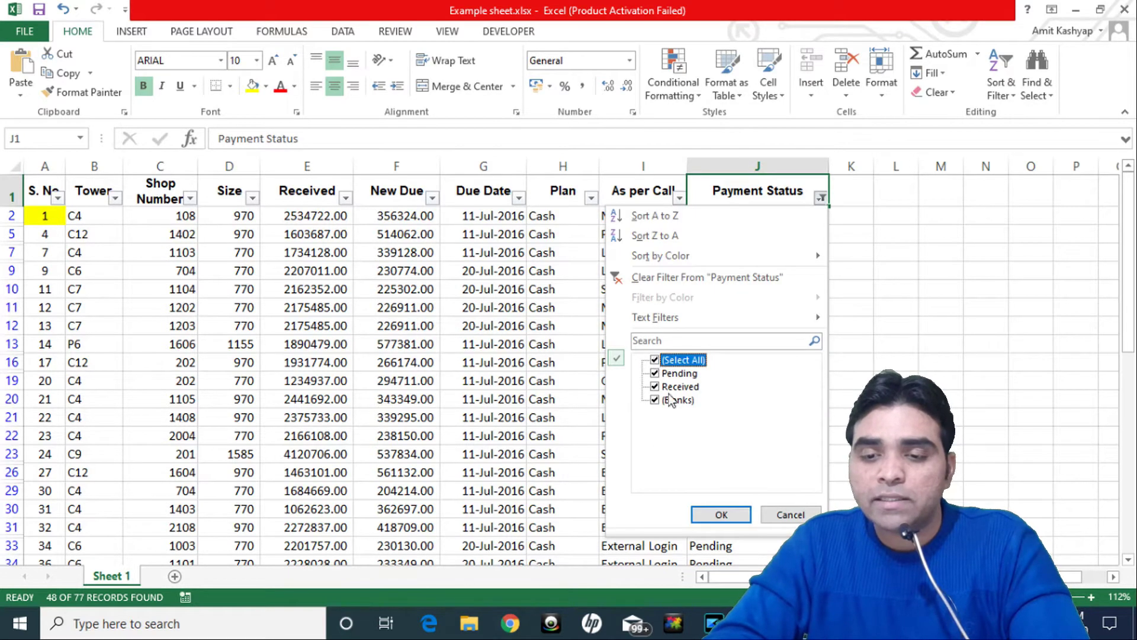
left_click(721, 514)
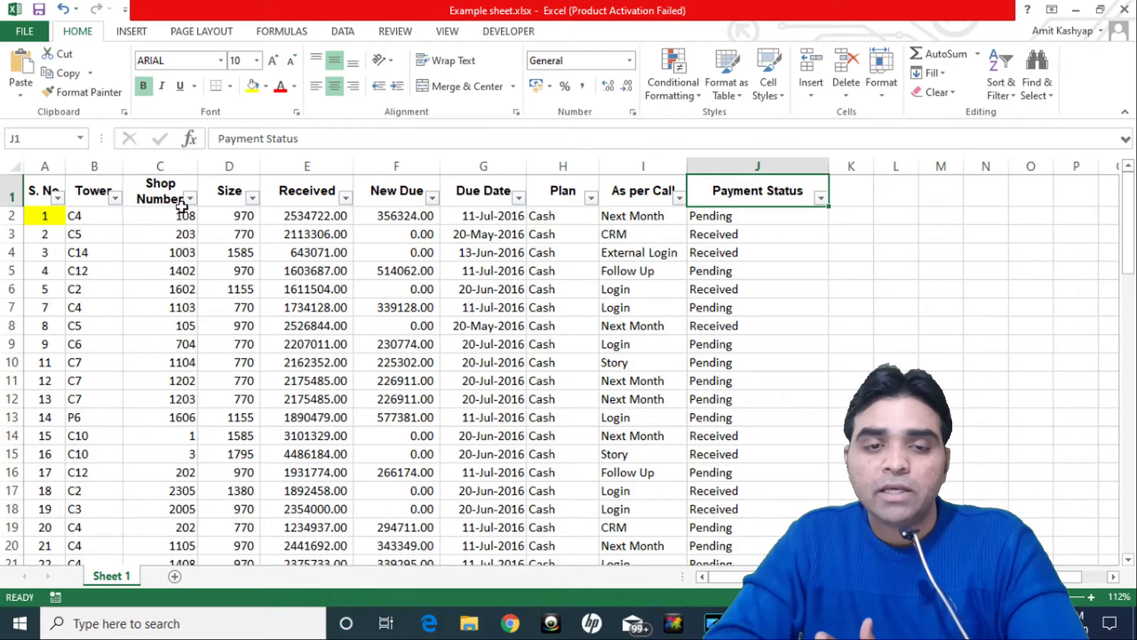
Filter the Size column to only 770, showing 16 of 77 records
left_click(254, 198)
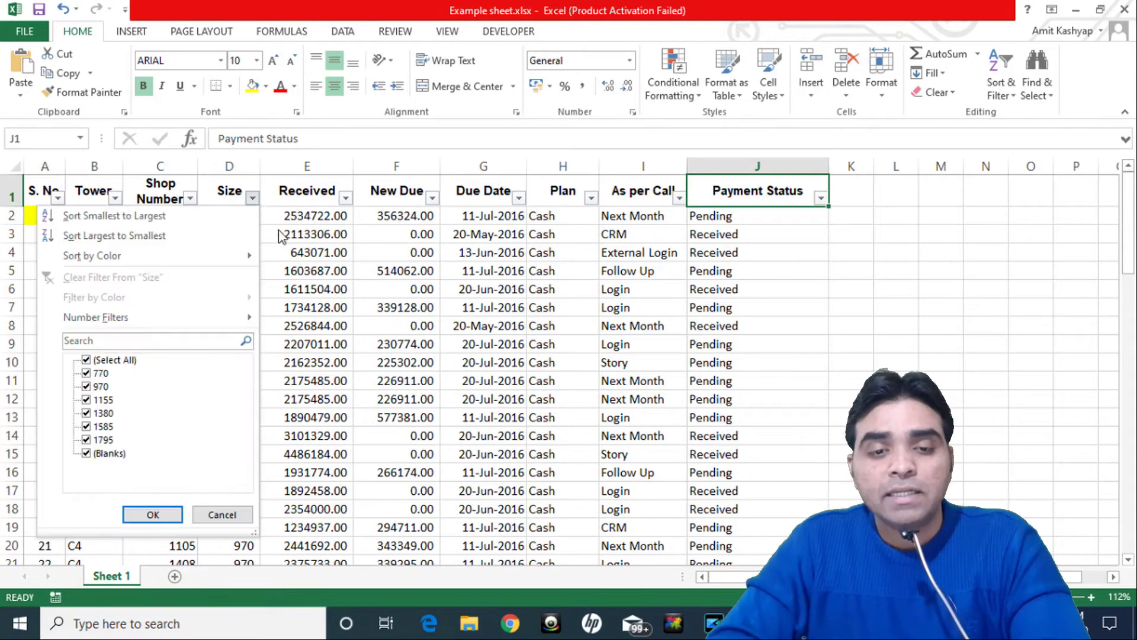
left_click(87, 360)
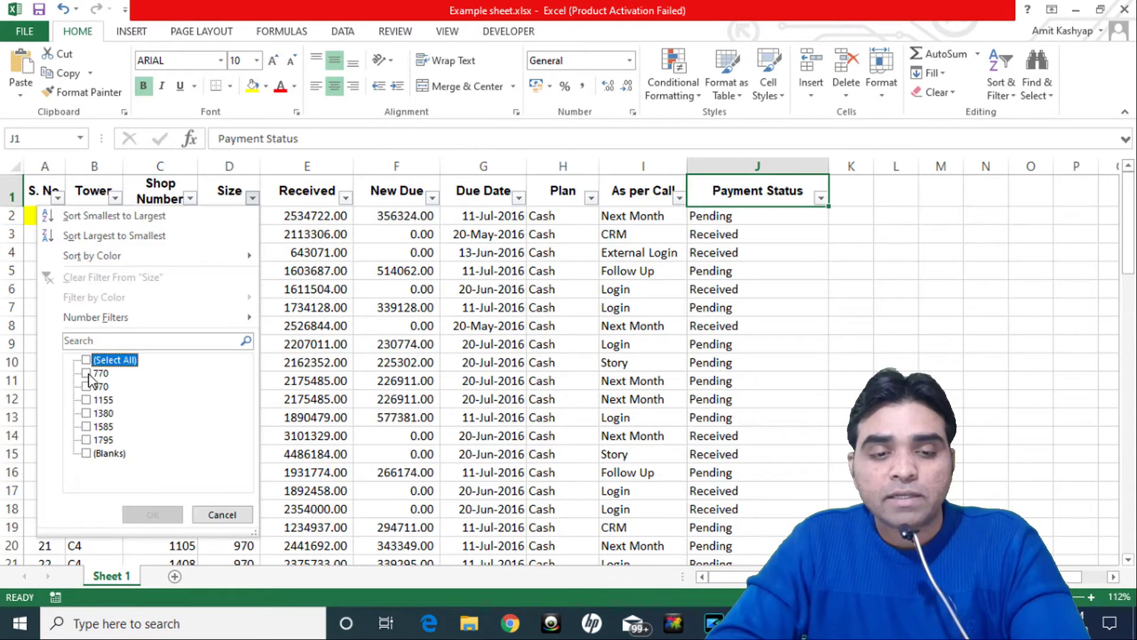
left_click(86, 373)
left_click(153, 514)
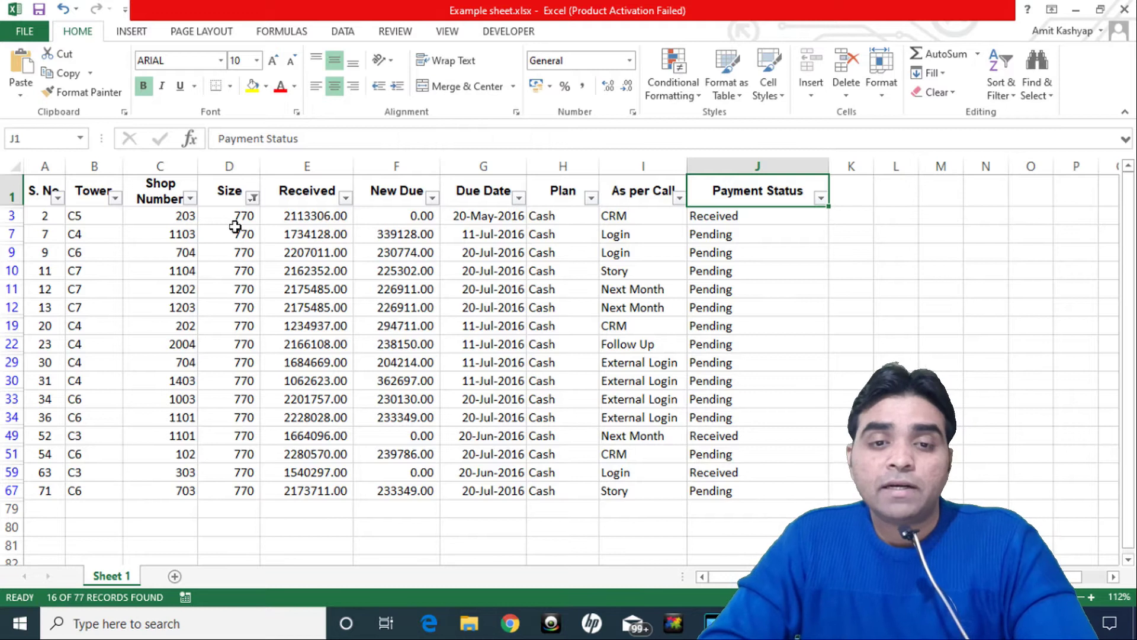
Re-tick (Select All) in the Size filter to bring back all rows
left_click(253, 198)
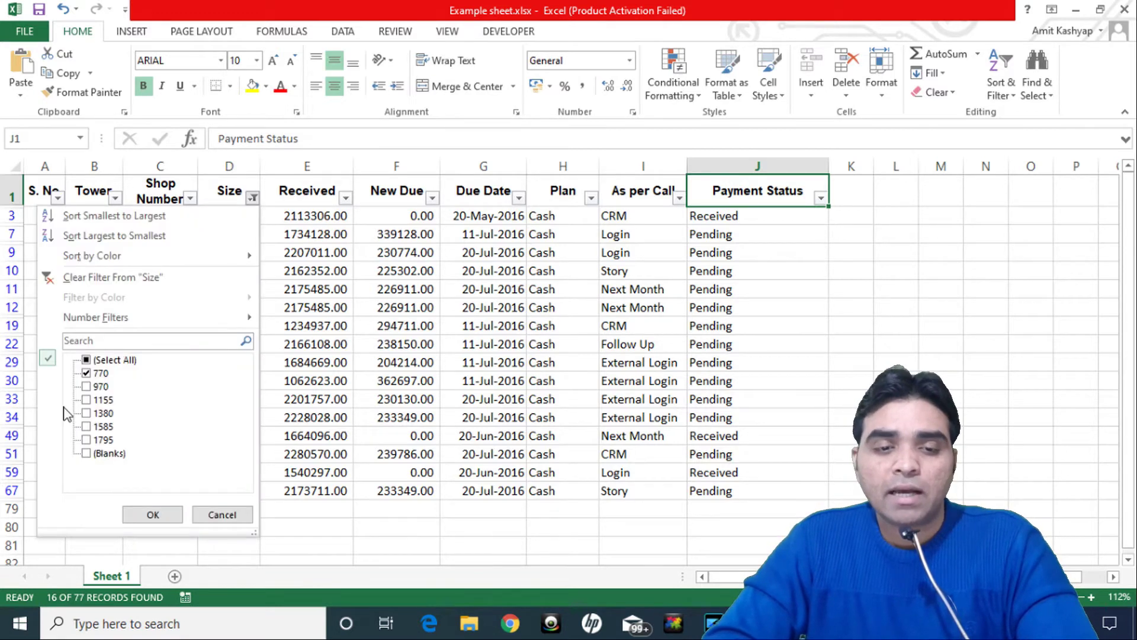
left_click(103, 360)
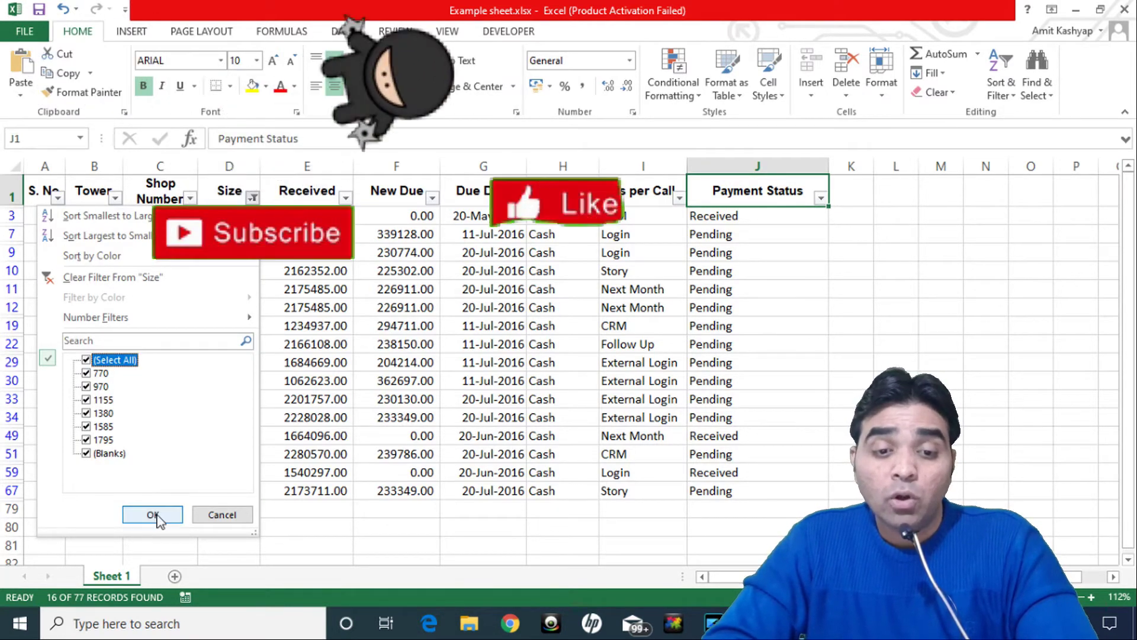
left_click(154, 514)
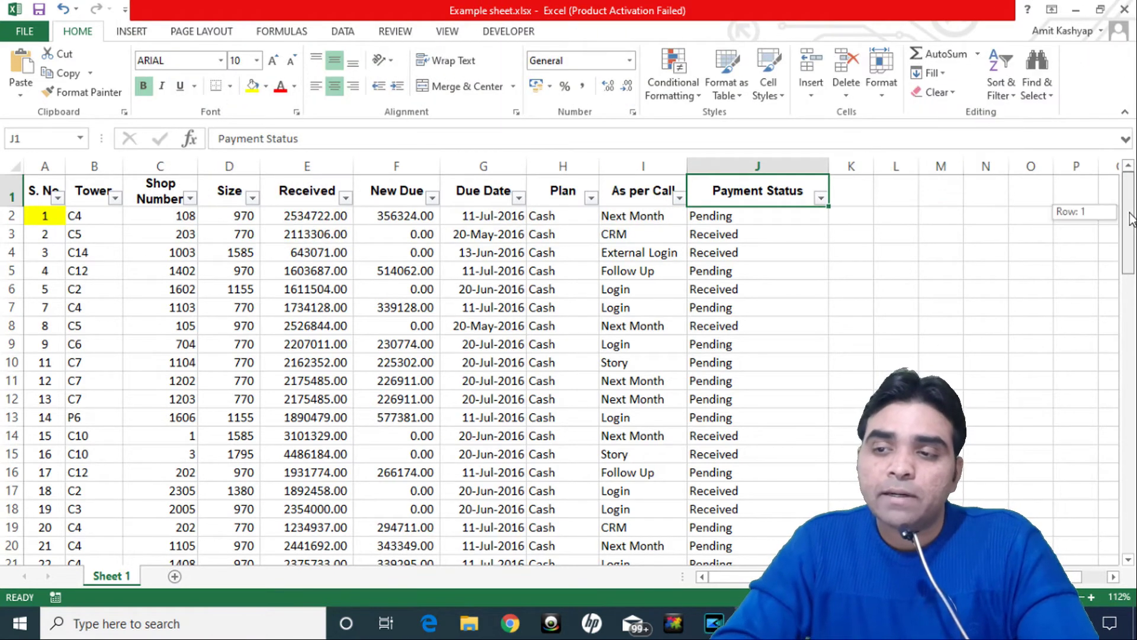
left_click_drag(1131, 219, 1076, 514)
left_click(1076, 514)
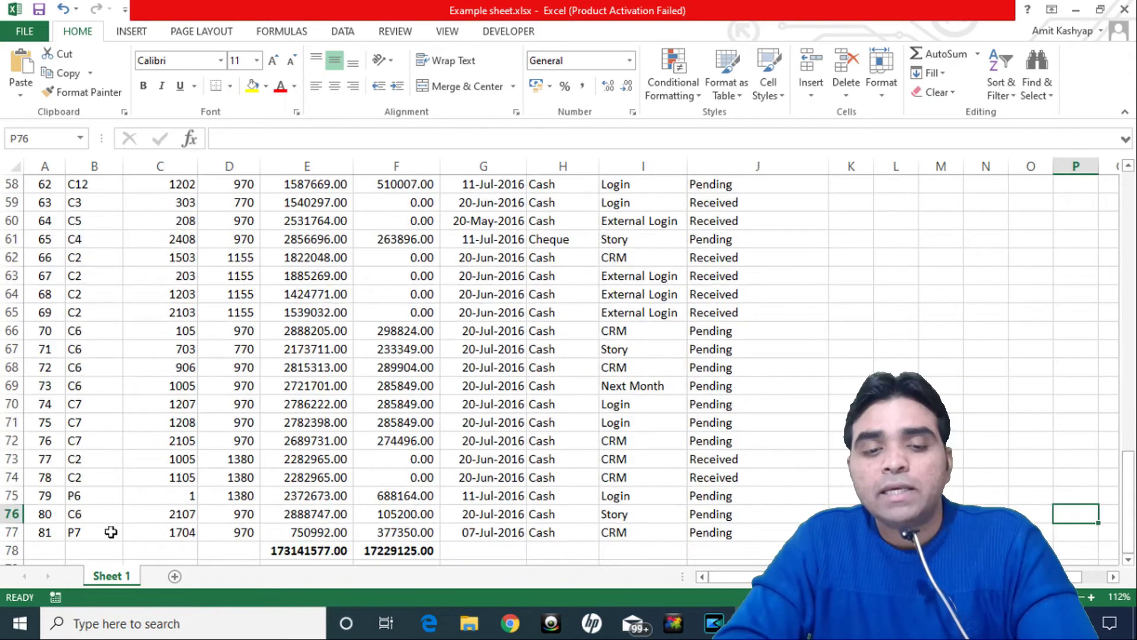
left_click(43, 512)
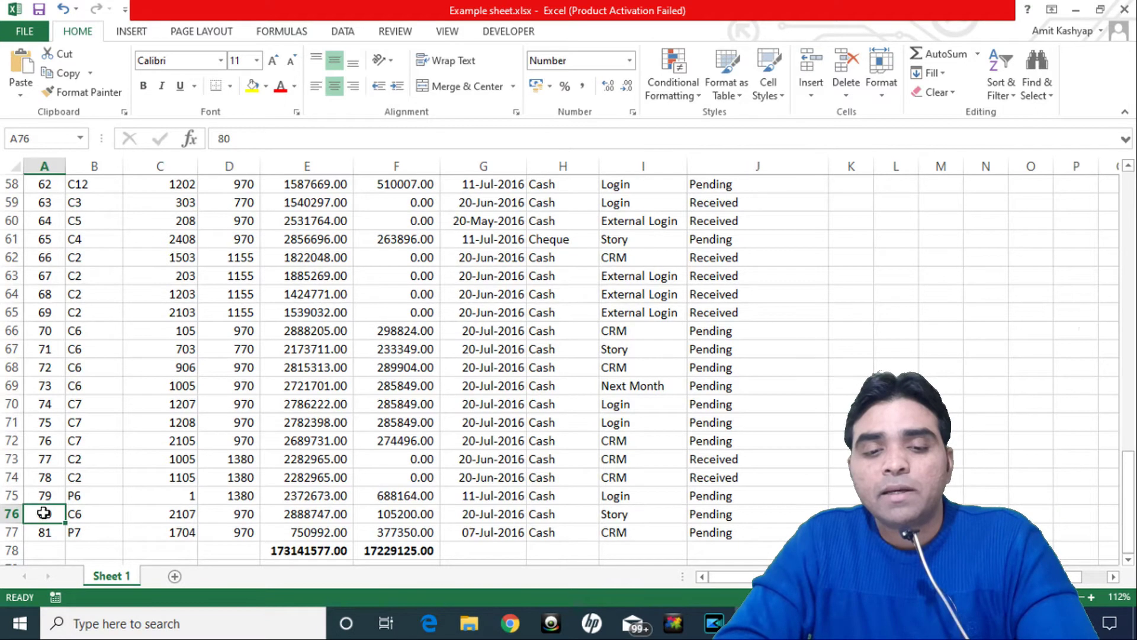
left_click(237, 516)
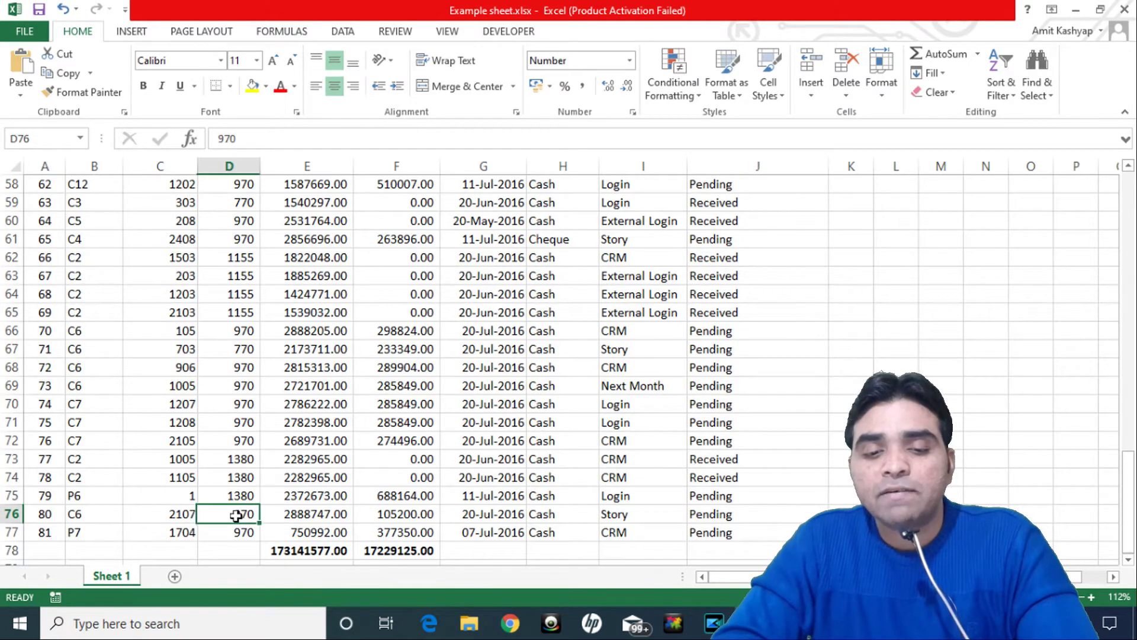
left_click(308, 519)
left_click(407, 517)
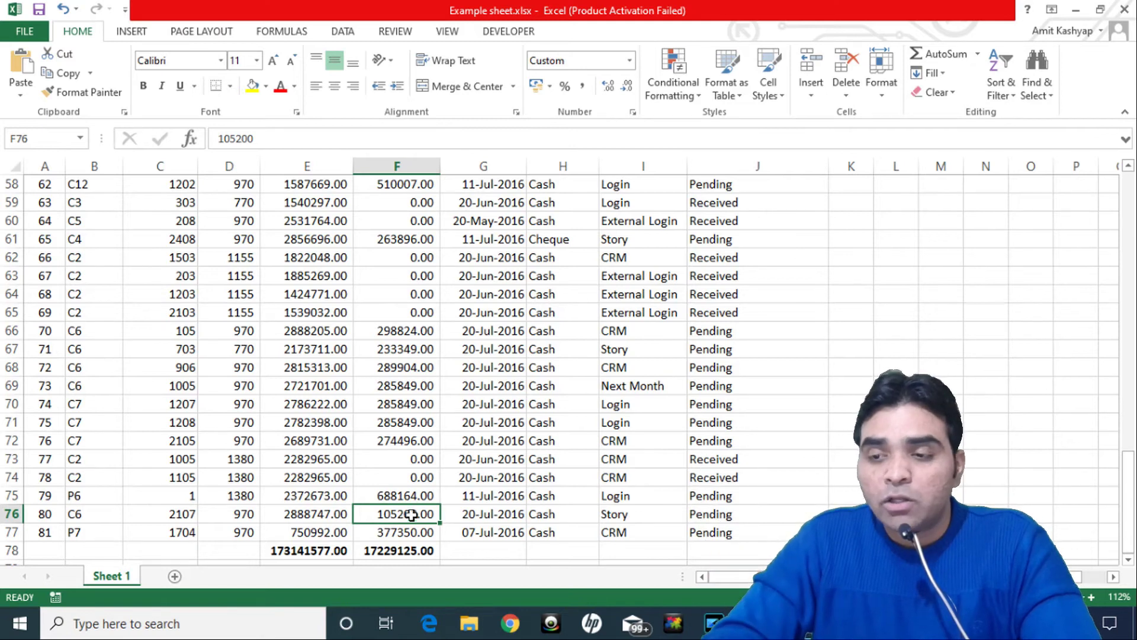
mouse_move(1128, 506)
left_mouse_down()
mouse_move(1128, 252)
mouse_move(1066, 171)
left_mouse_up()
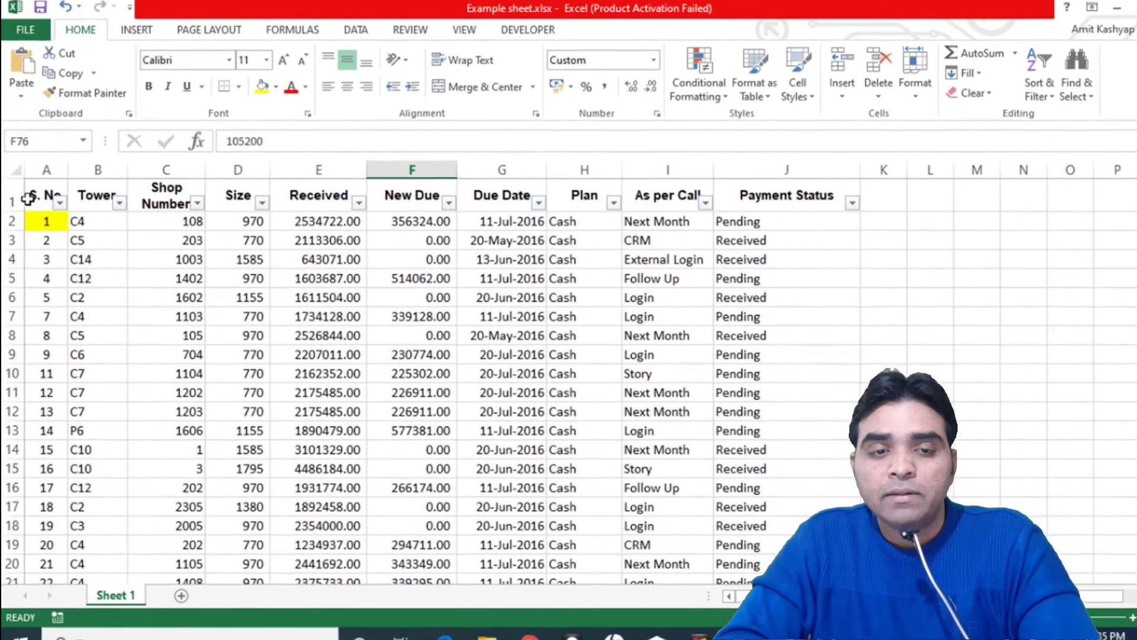
With A1 selected, apply View > Freeze Panes > Freeze Top Row
left_click(33, 191)
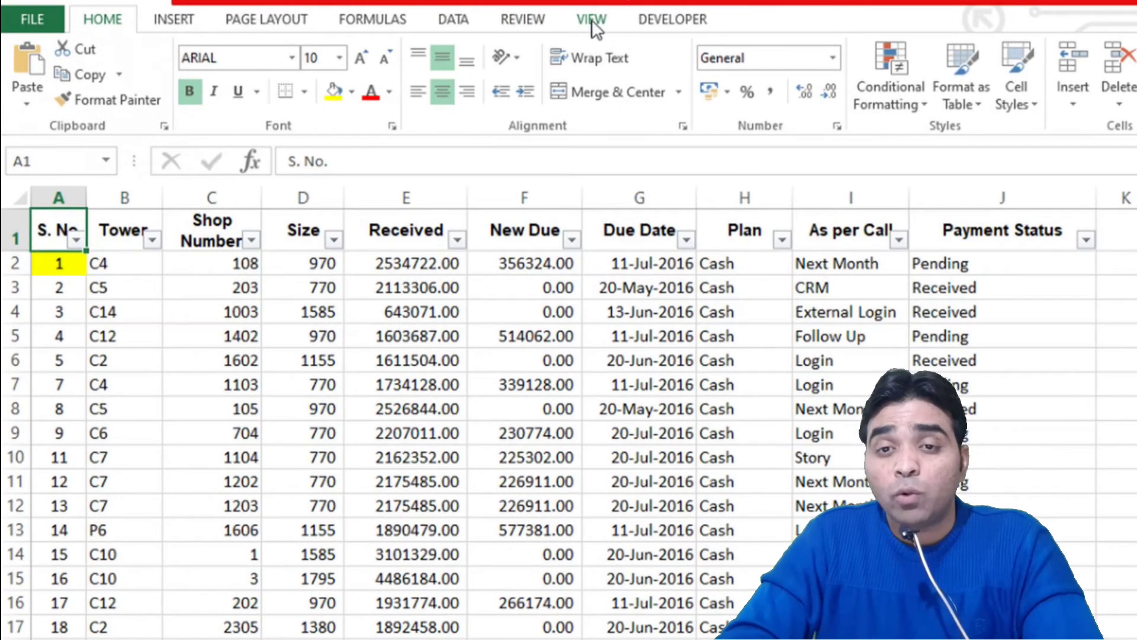
left_click(593, 20)
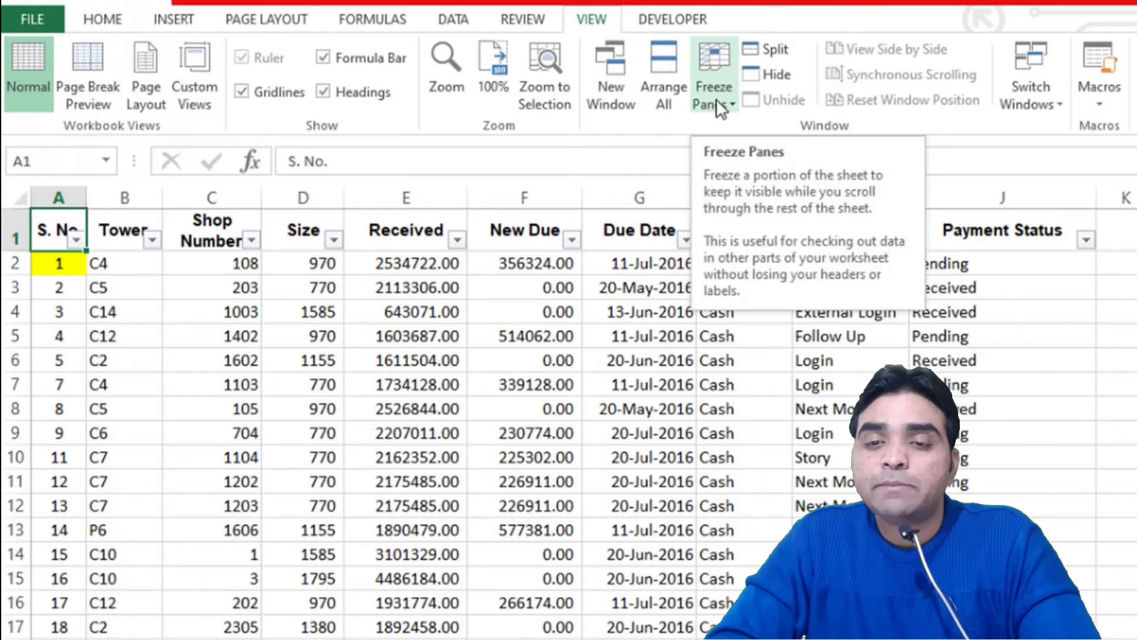
left_click(730, 110)
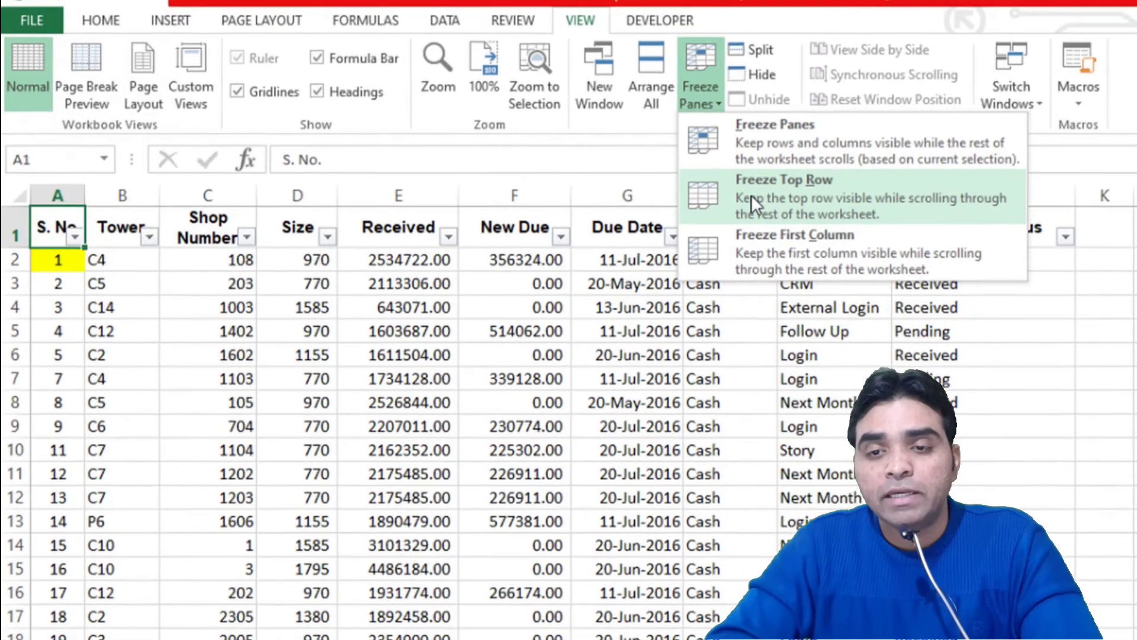
left_click(765, 197)
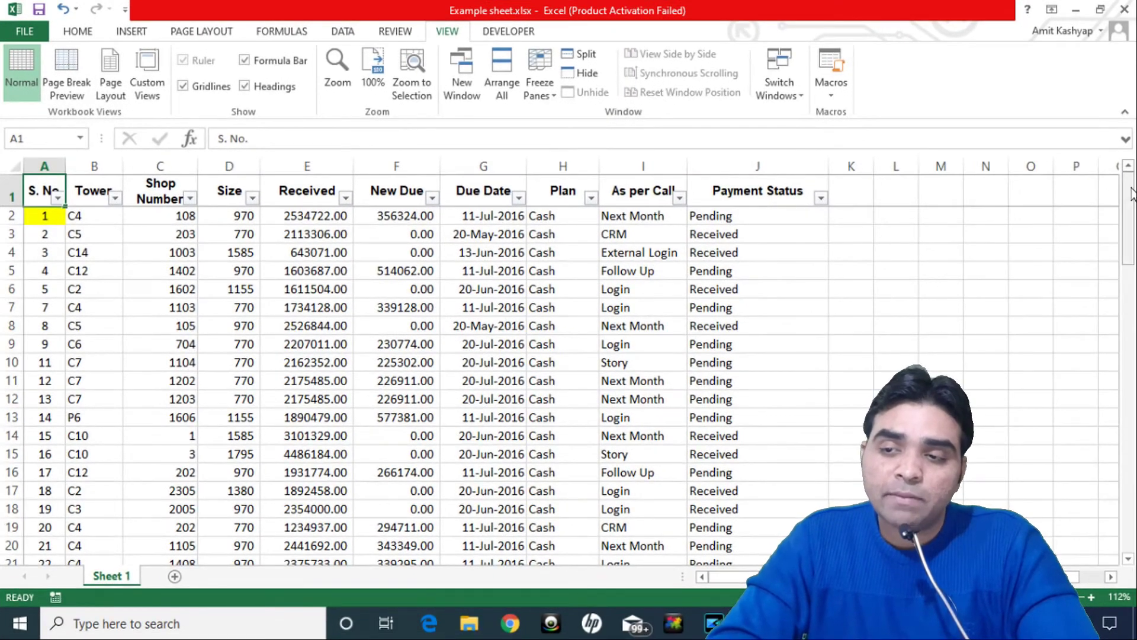
left_click_drag(1131, 192, 1110, 524)
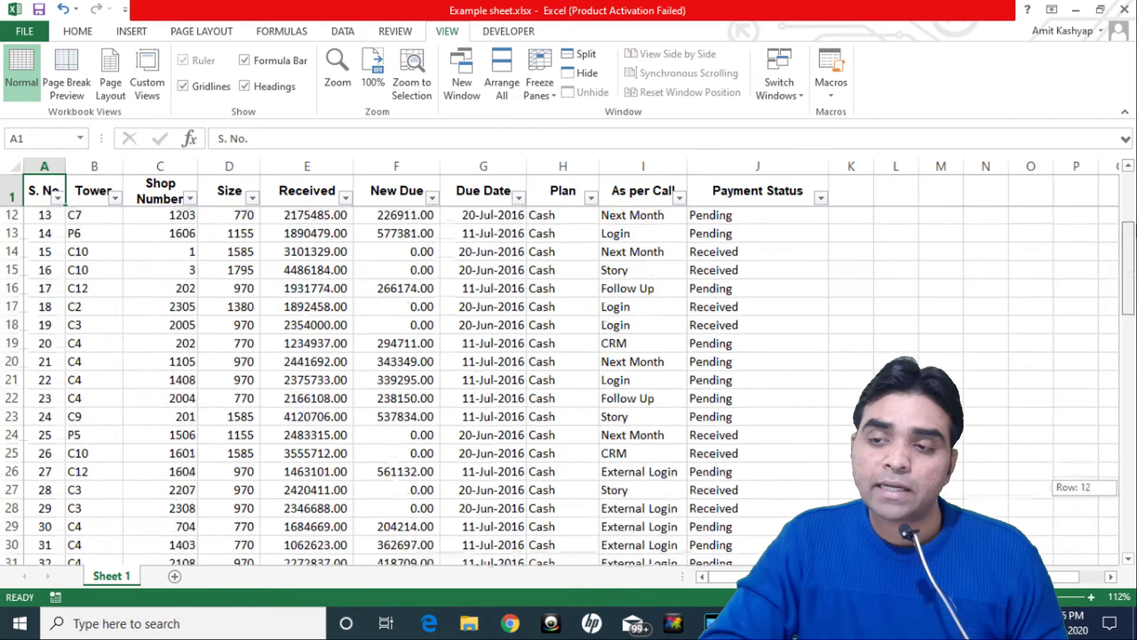
left_click_drag(1130, 447, 1125, 143)
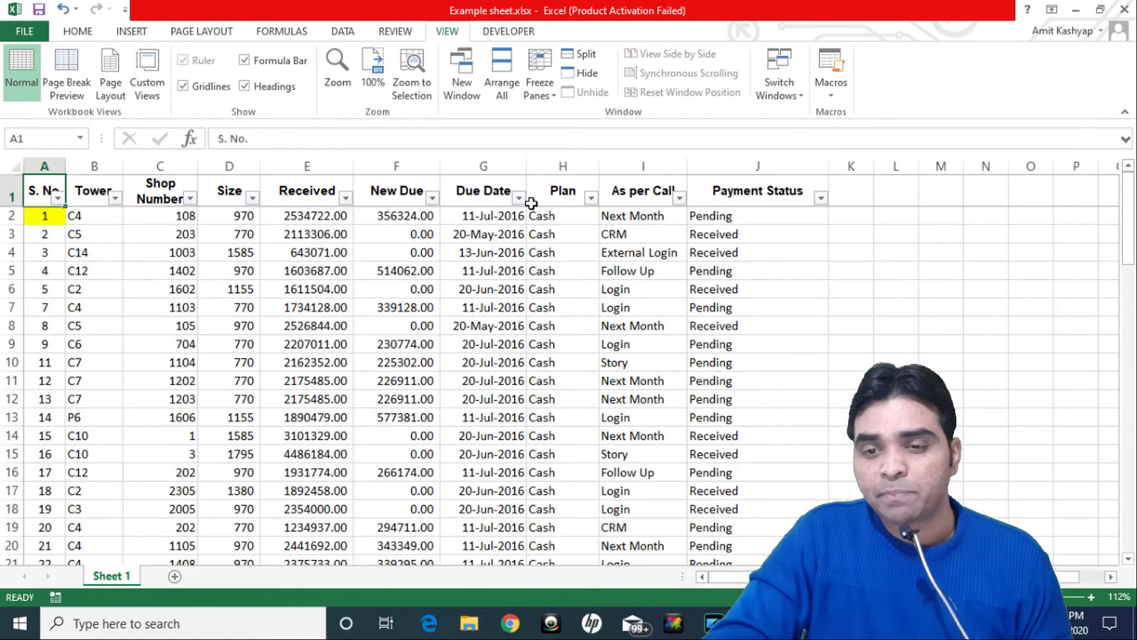
left_click(175, 254)
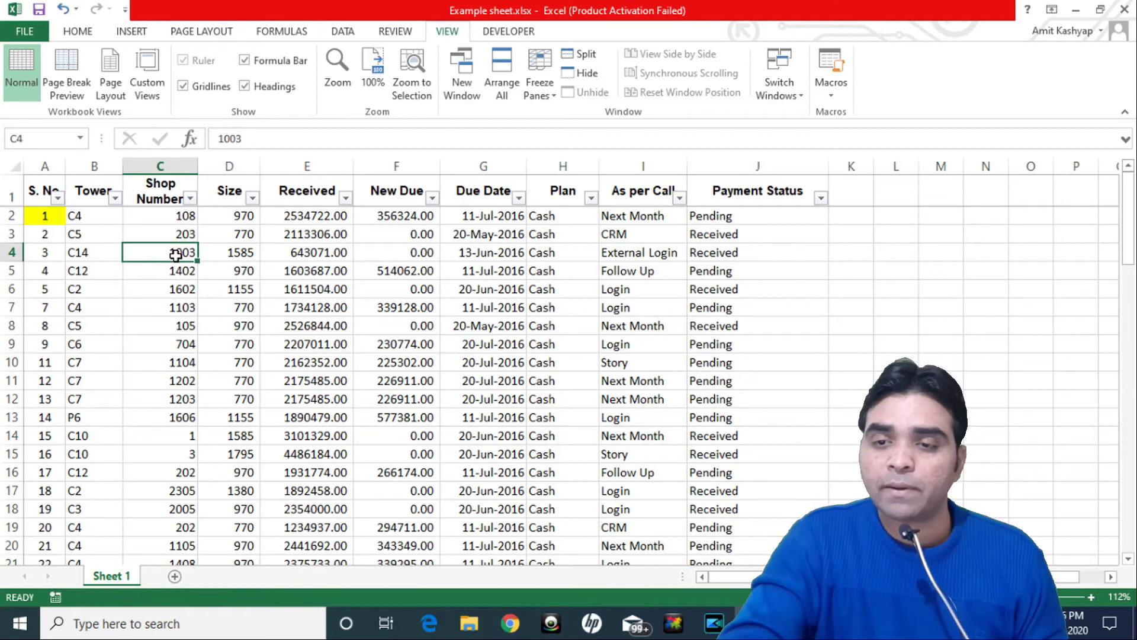
key("Right")
key("Right")
key("Right")
key("Right")
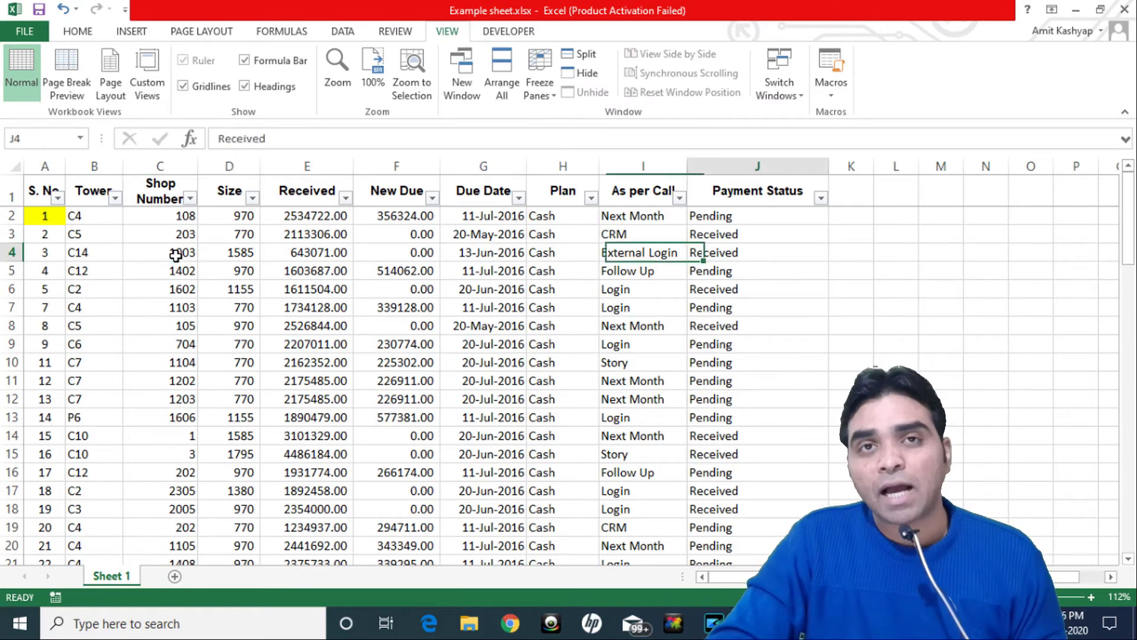
key("Right")
key("Right")
key("Right")
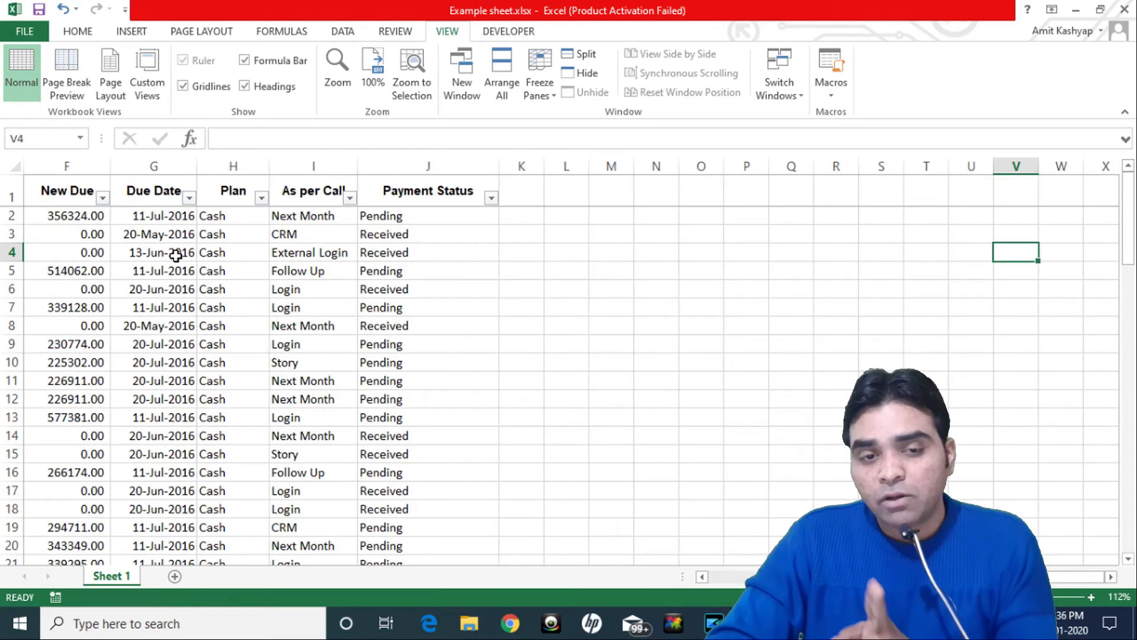
key("Left")
key("Left")
key("Left")
key("Left")
key("Left")
key("Left")
key("Left")
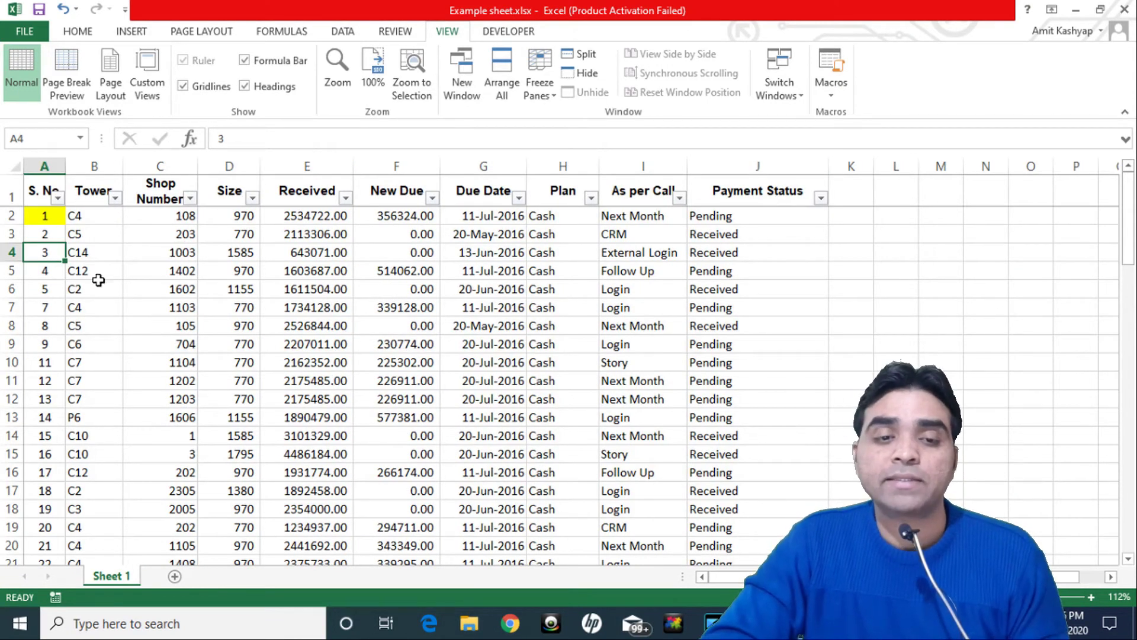
From the New Due header F1, reapply Freeze Top Row
left_click(397, 191)
left_click(545, 91)
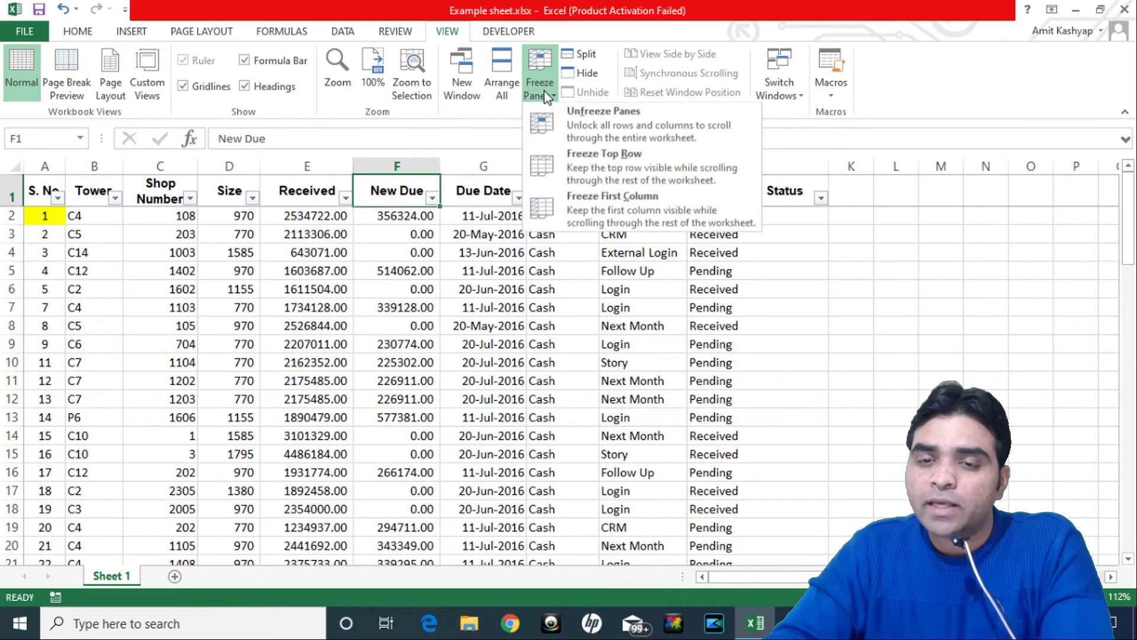
left_click(613, 156)
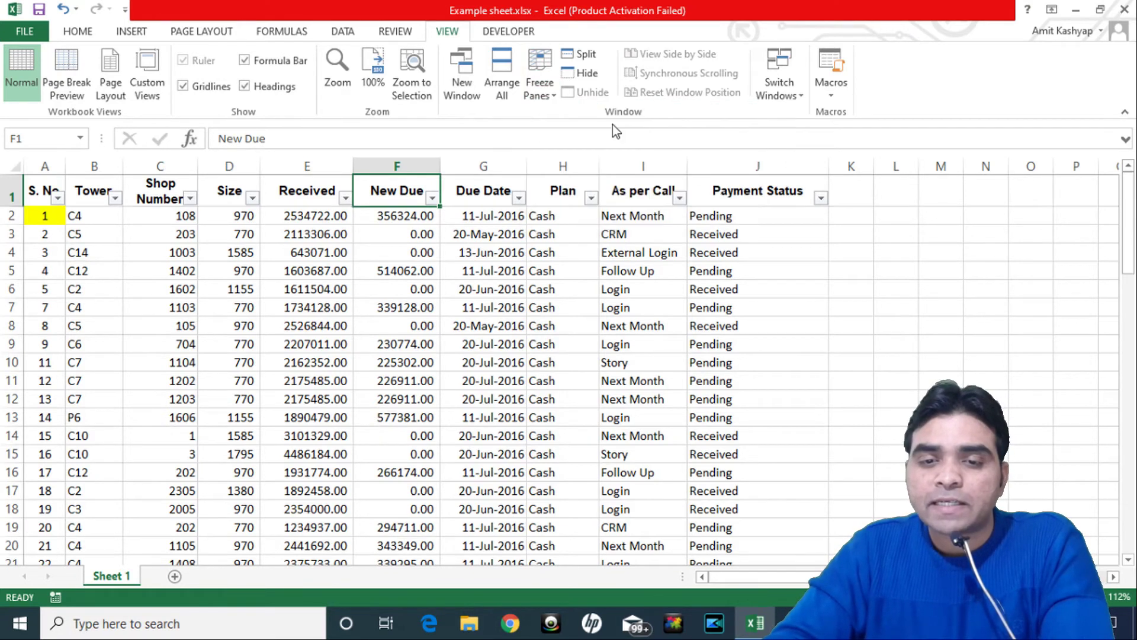
Select cells F2 through G2 beneath the New Due header
left_click(395, 250)
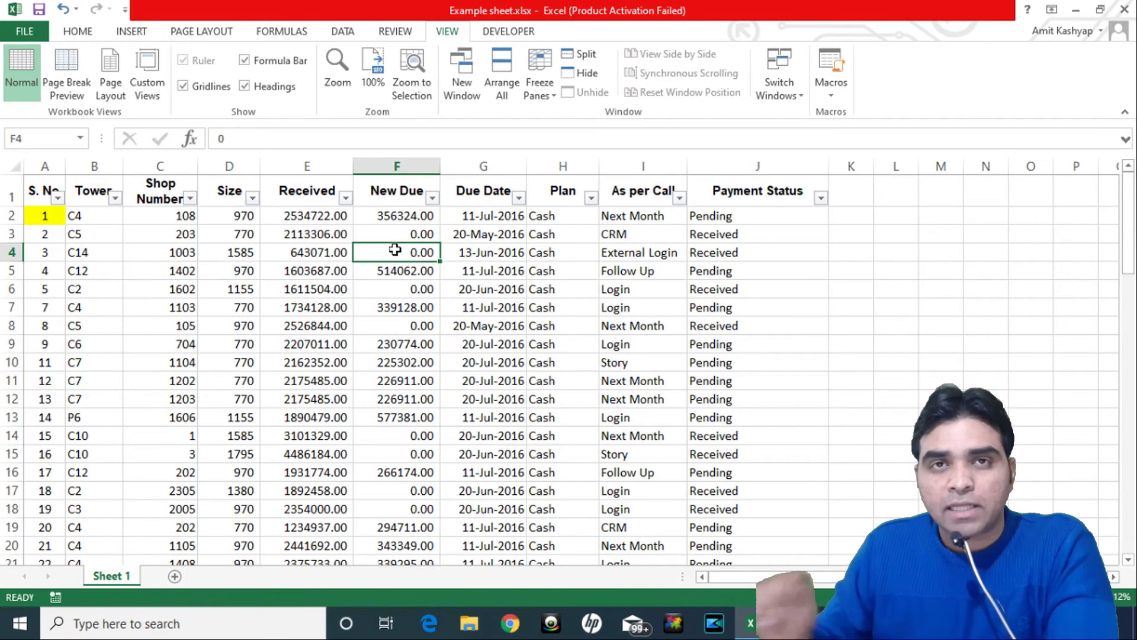
left_click(387, 214)
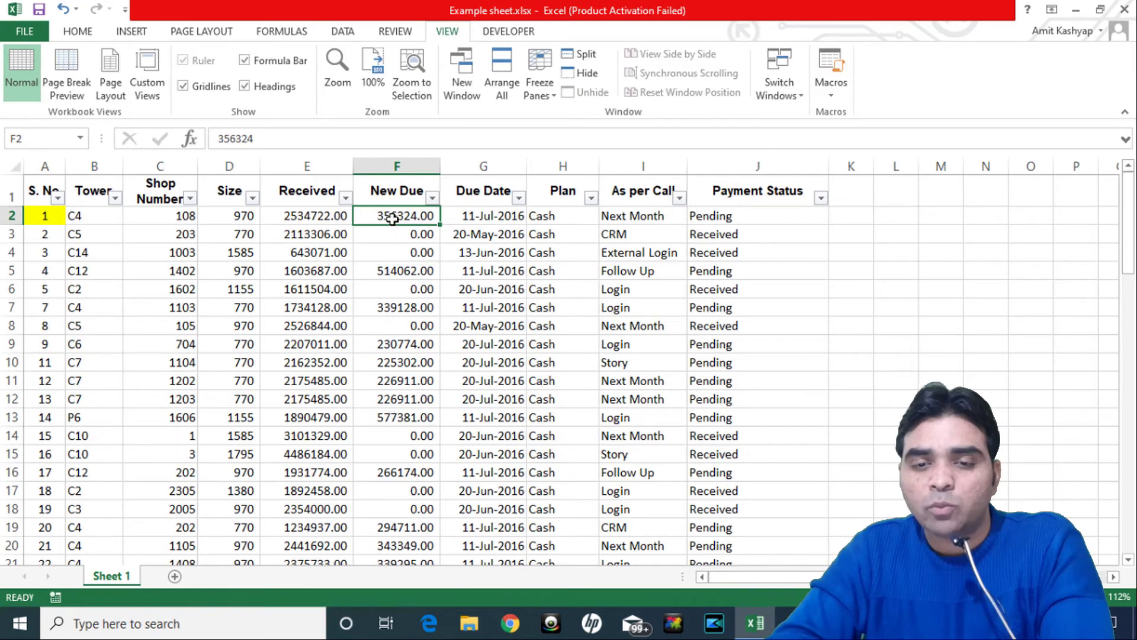
left_click_drag(392, 220, 487, 216)
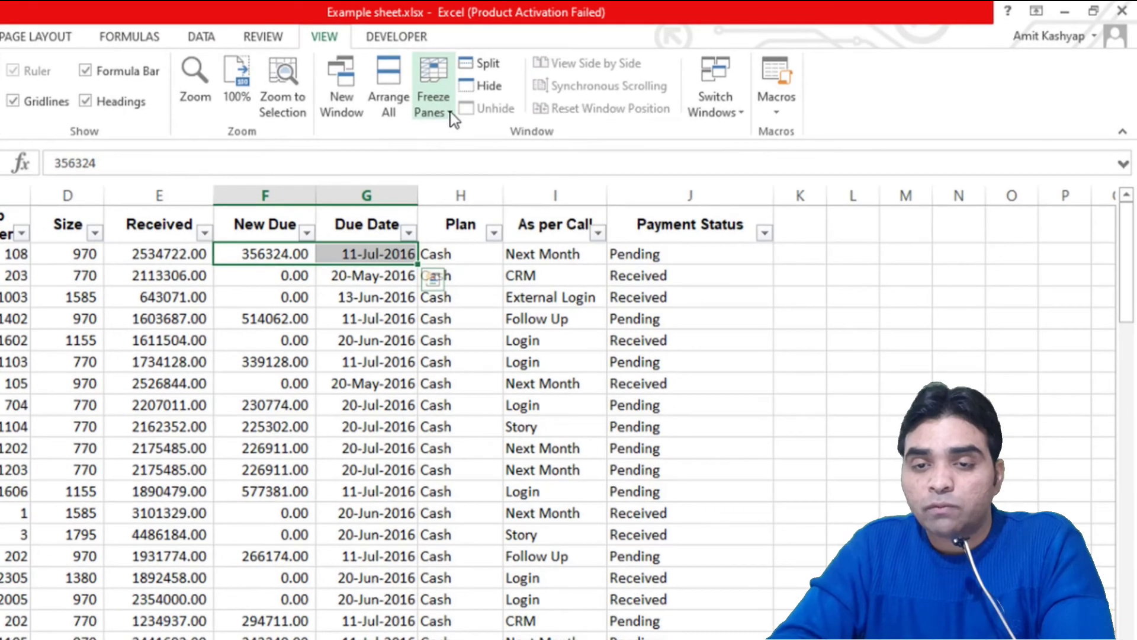
Freeze panes at F2 and move down the New Due column to confirm the header stays
left_click(453, 117)
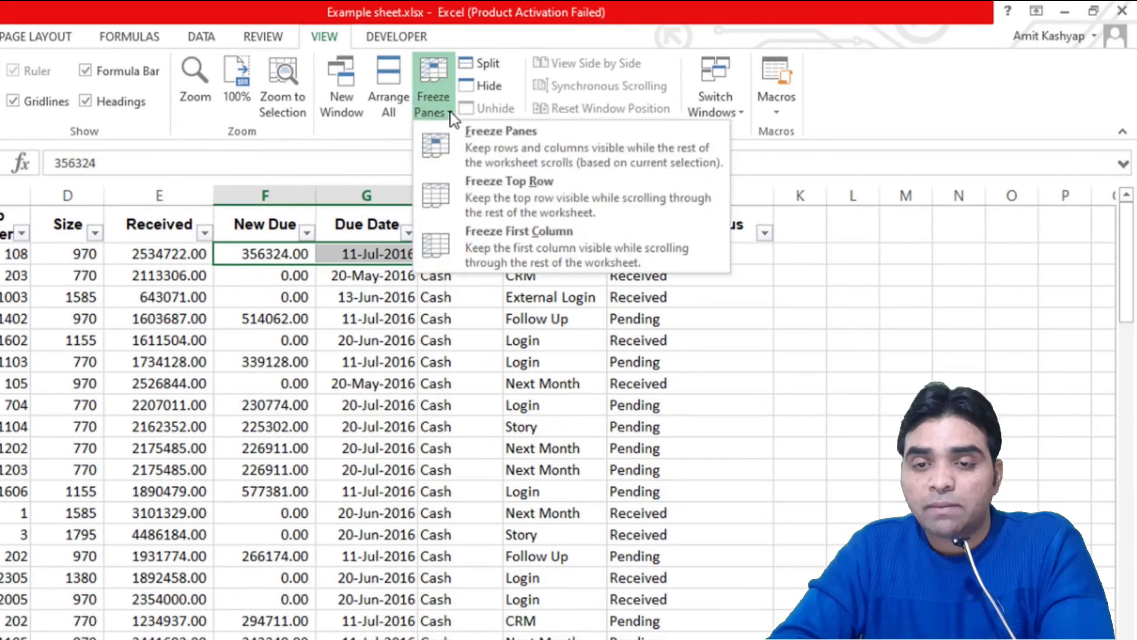
left_click(492, 149)
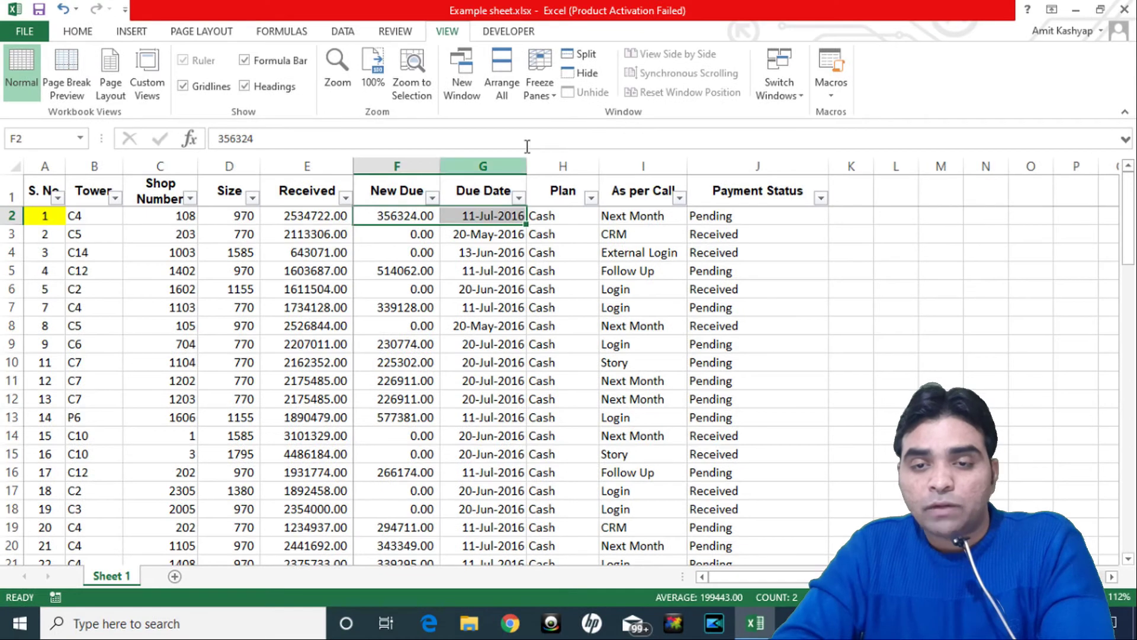
key("Down")
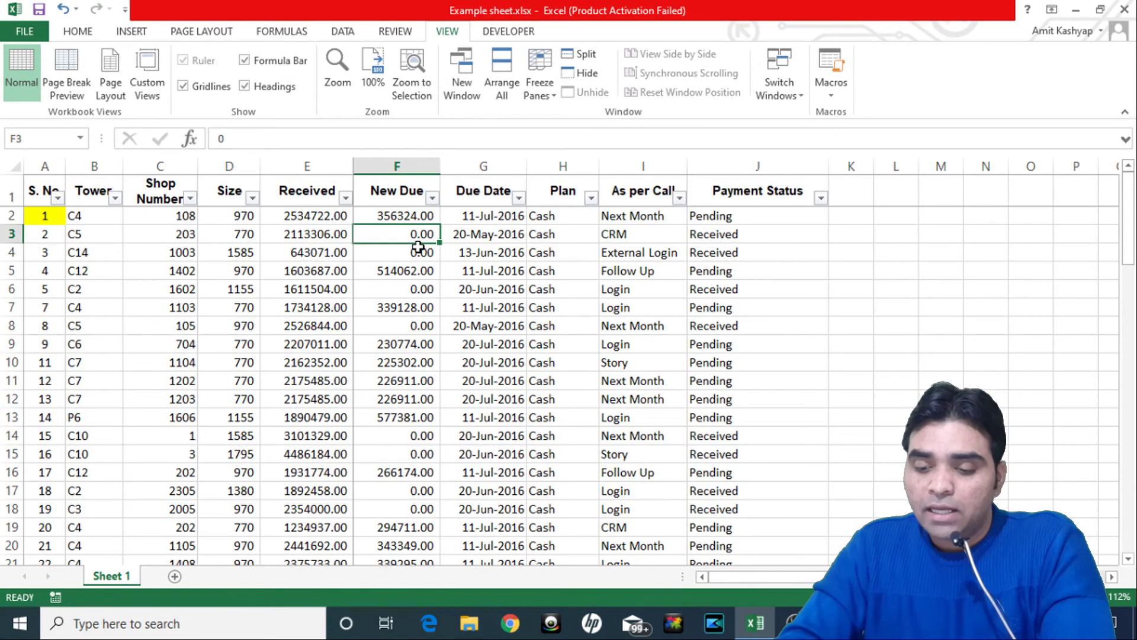
key("Down")
key("Down")
key("Down")
key("Down")
key("Down")
key("Down")
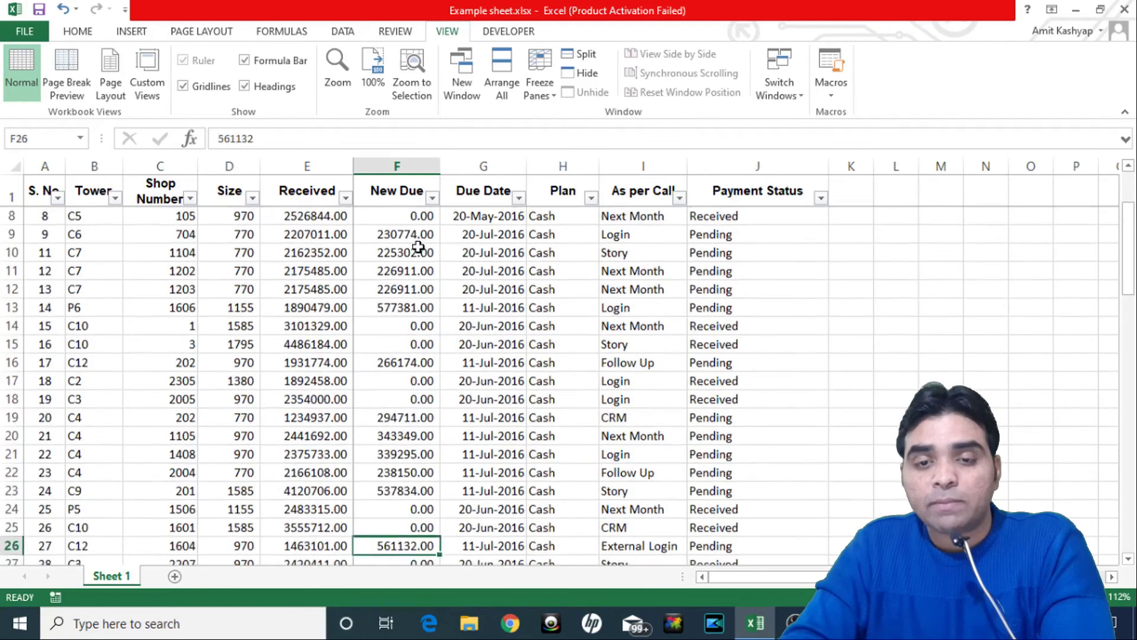
key("Down")
key("Down")
key("Down")
key("Down")
key("Down")
key("Down")
key("Down")
key("Down")
key("Down")
key("Down")
key("Down")
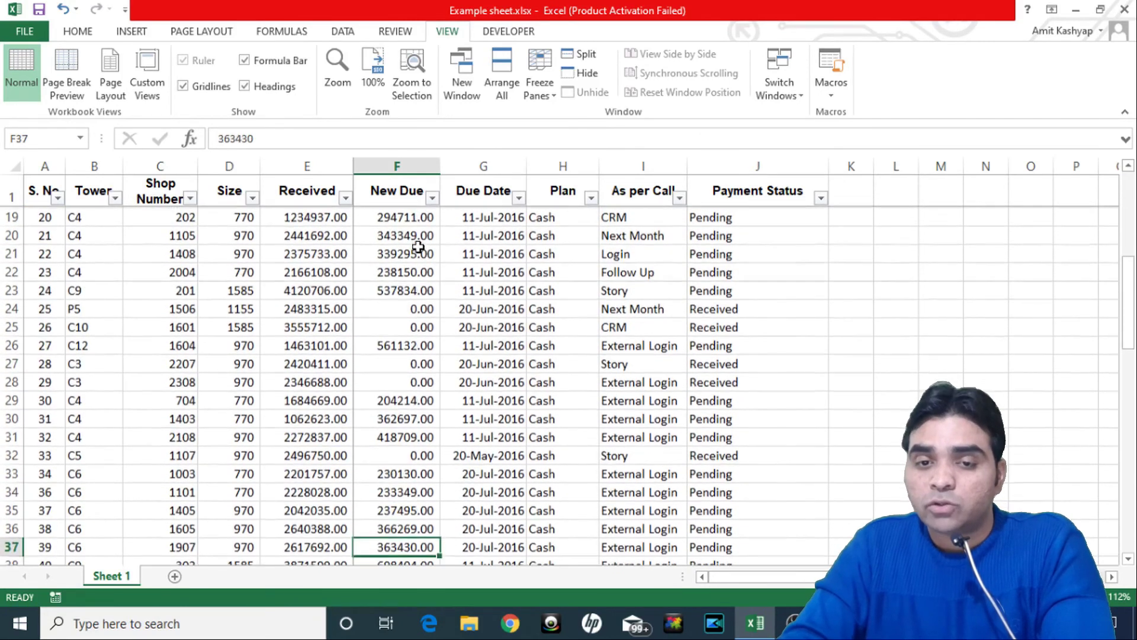
Move down to row 65 and right past frozen columns A–E, then return with Ctrl+Home
key("Down")
key("Down")
key("Up")
key("Up")
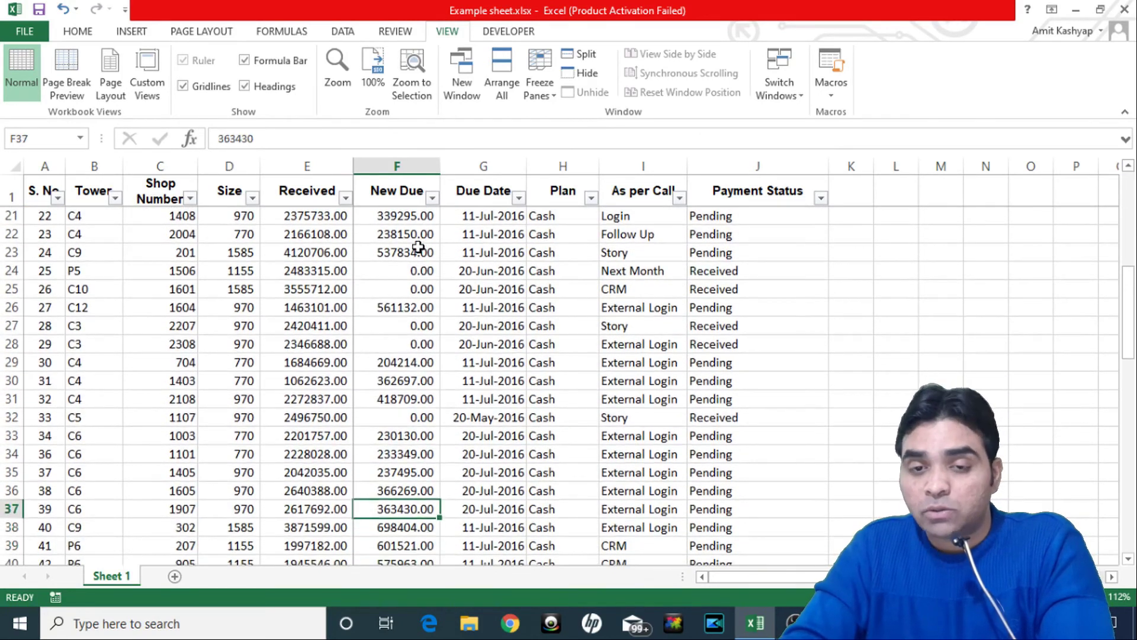
key("Down")
key("Down")
key("Down")
key("Down")
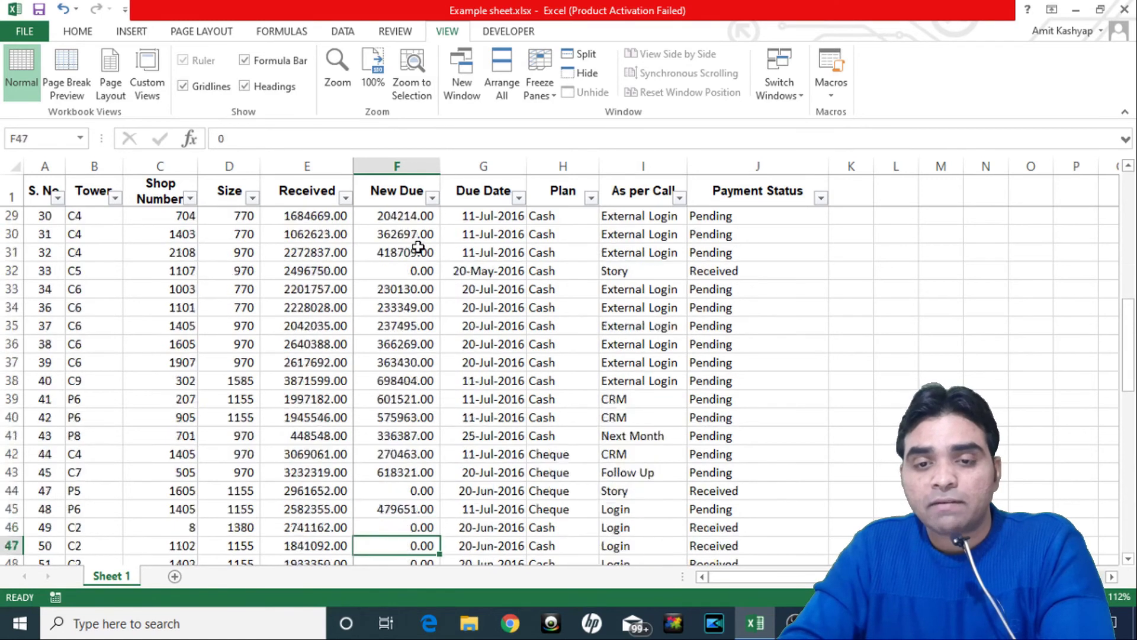
key("Down")
key("Down")
key("Down")
key("Up")
key("Up")
key("Up")
key("Up")
key("Up")
key("Up")
key("Up")
key("Up")
key("Up")
key("Up")
key("Up")
key("Up")
key("Up")
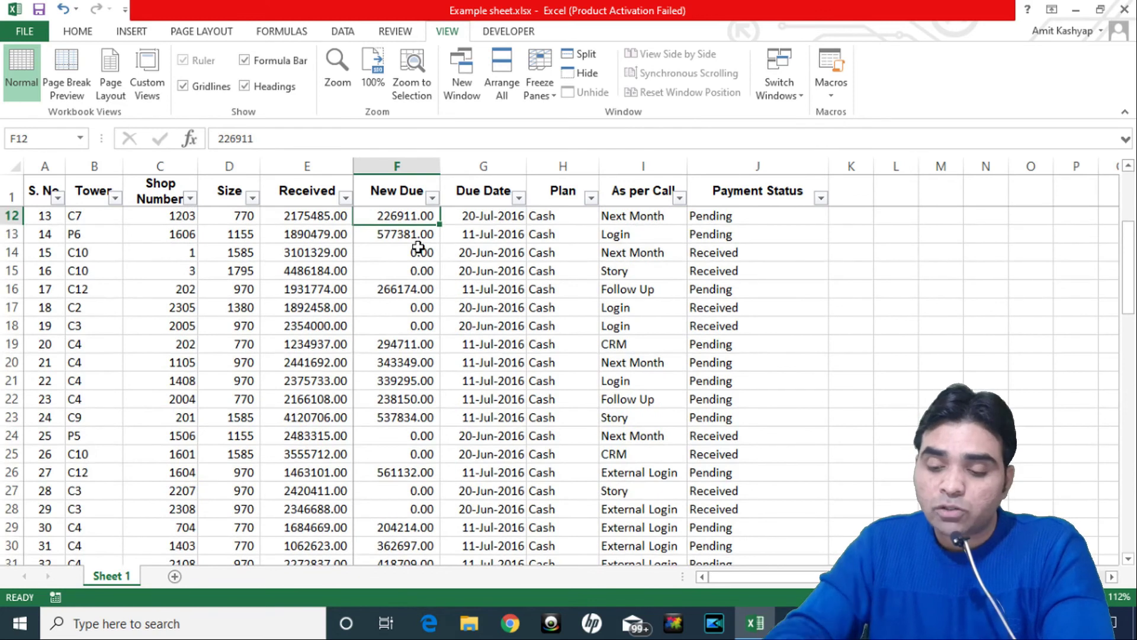
key("Right")
key("Right")
key("Right")
key("Right")
key("Down")
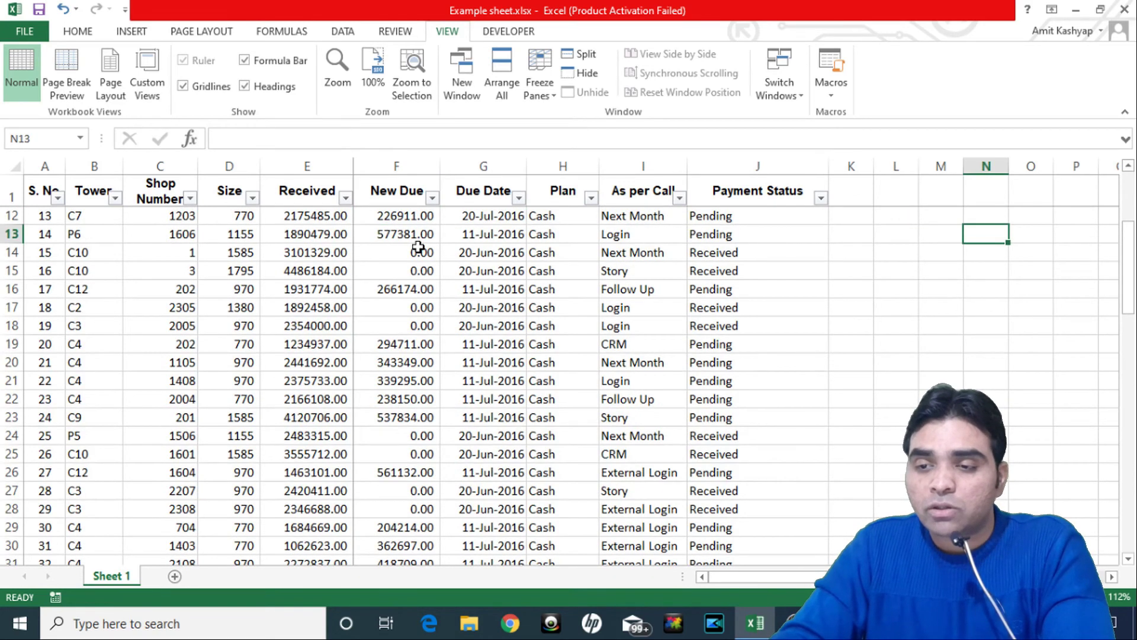
key("Down")
key("Right")
key("Right")
key("Right")
key("Right")
key("Right")
key("Right")
key("Right")
key("Right")
key("Right")
key("Right")
key("Right")
key("Right")
key("Left")
key("Left")
key("Left")
key("Left")
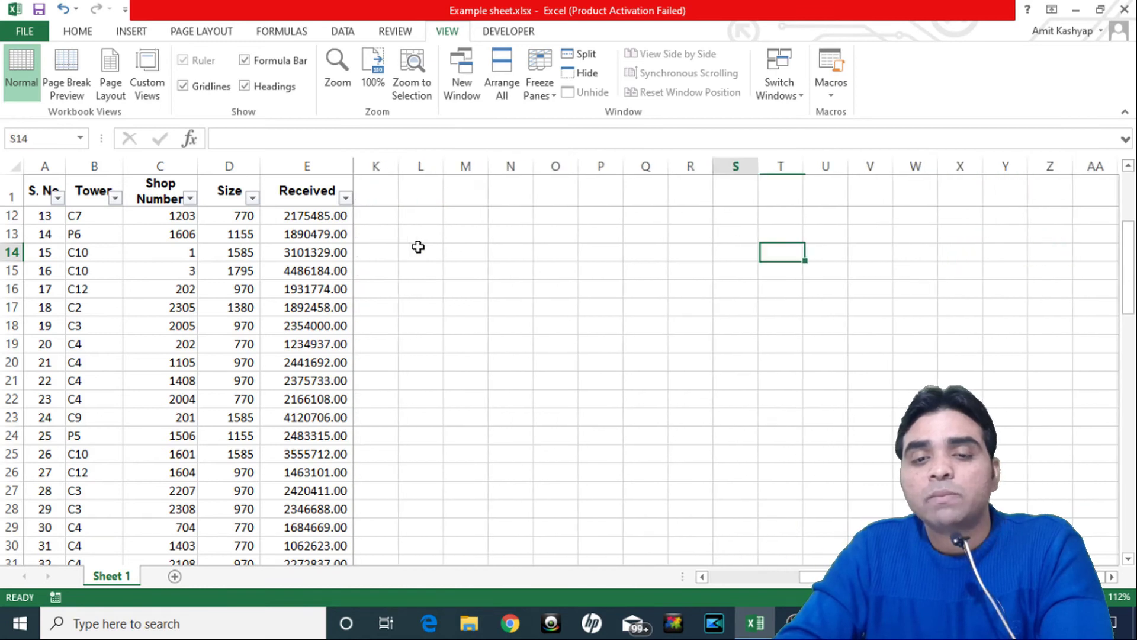
key("Left")
key("Left")
key("Left")
key("Left")
key("Left")
key("Left")
key("Left")
key("Left")
key("Left")
key("Left")
key("Left")
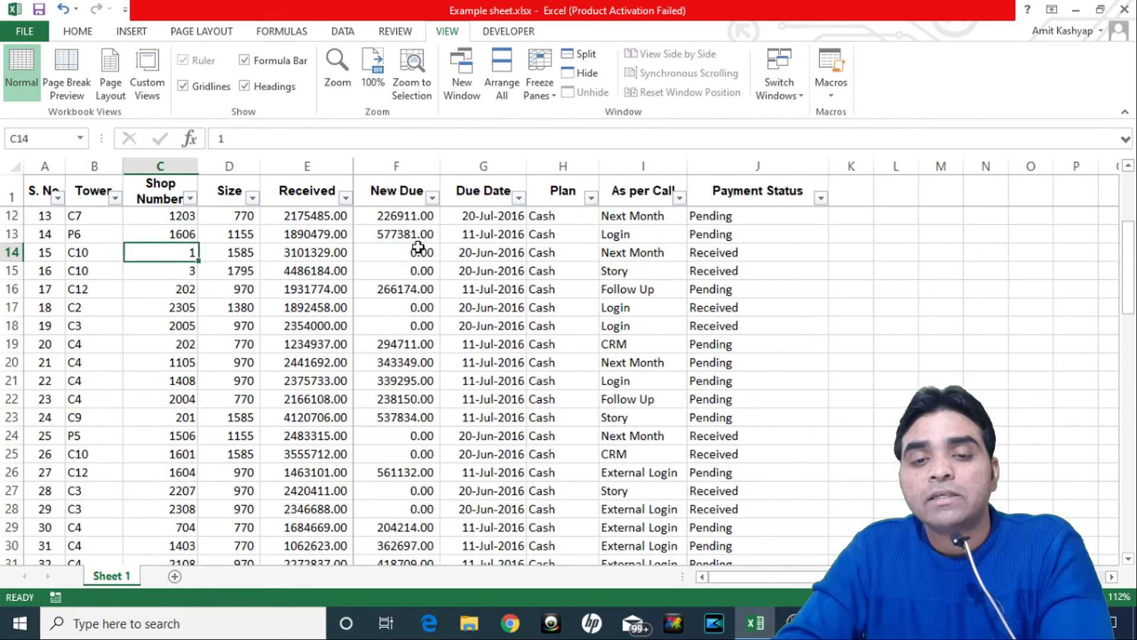
key("ctrl+Home")
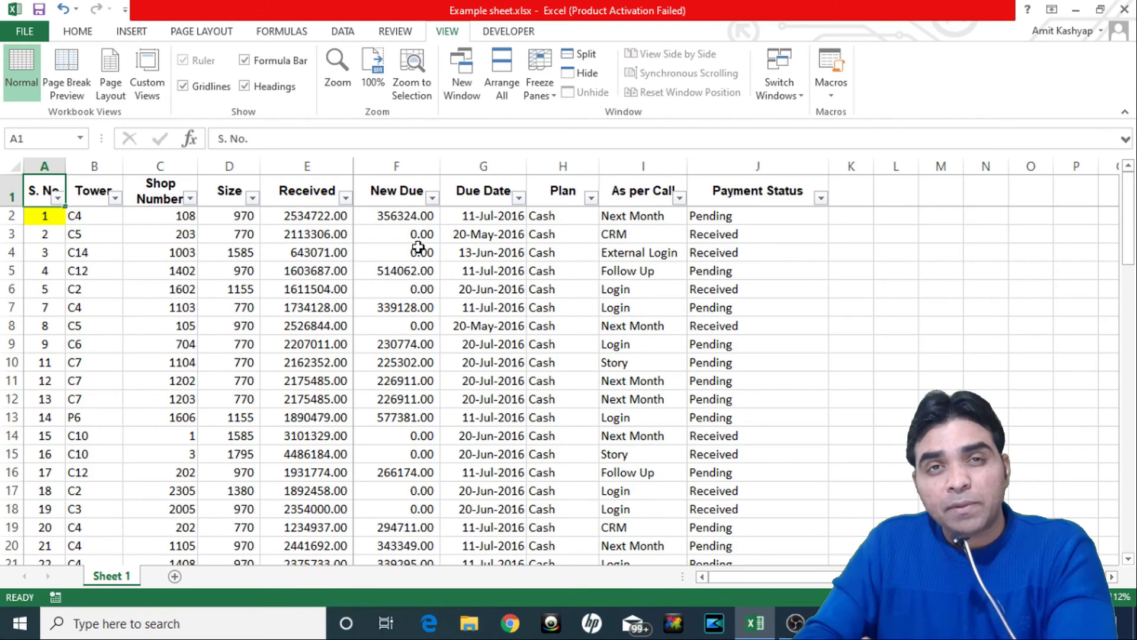